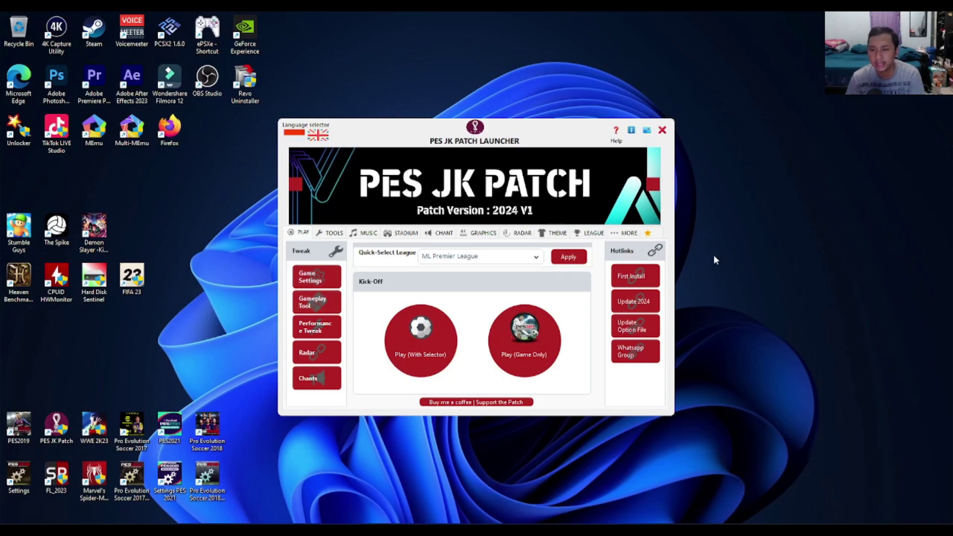
- Run the patch's First Install and acknowledge its completion
{"action": "left_click", "coordinate": [630, 279]}
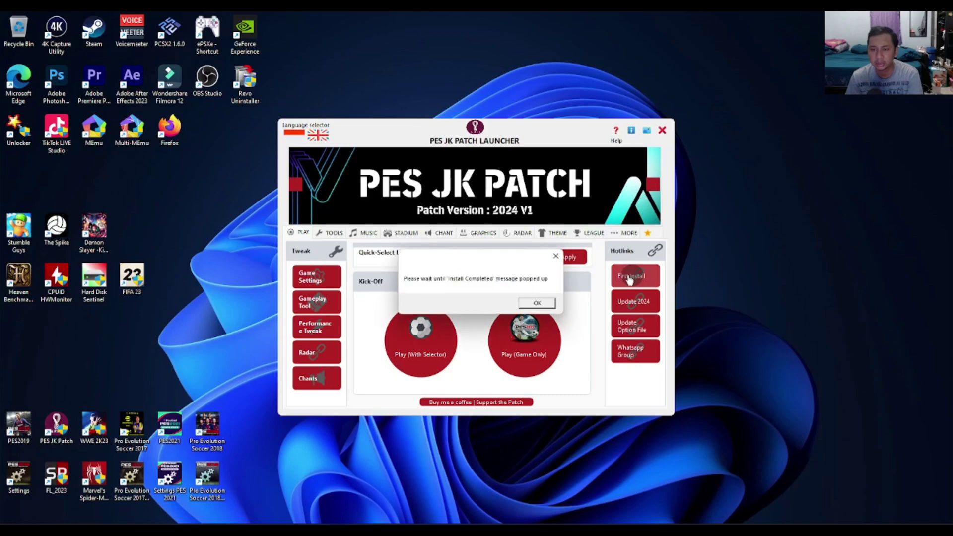
{"action": "left_click", "coordinate": [540, 302]}
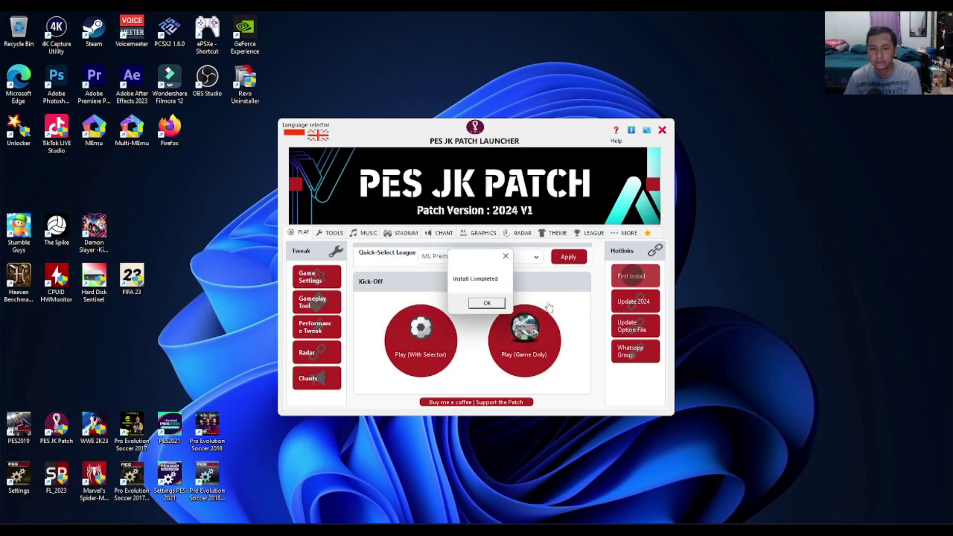
{"action": "left_click", "coordinate": [482, 304]}
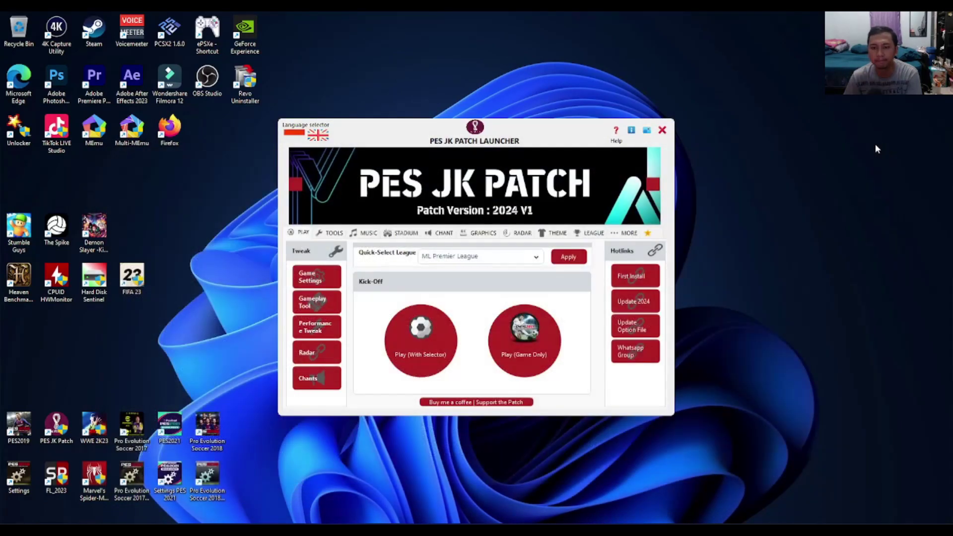
- Run the Update 2024 installation and acknowledge its notices through to completion
{"action": "left_click", "coordinate": [640, 307]}
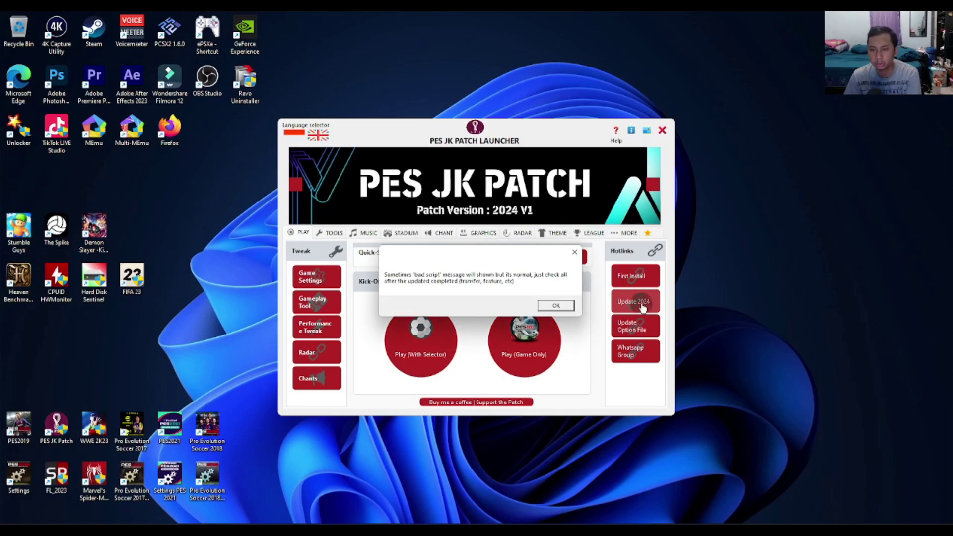
{"action": "left_click", "coordinate": [560, 306]}
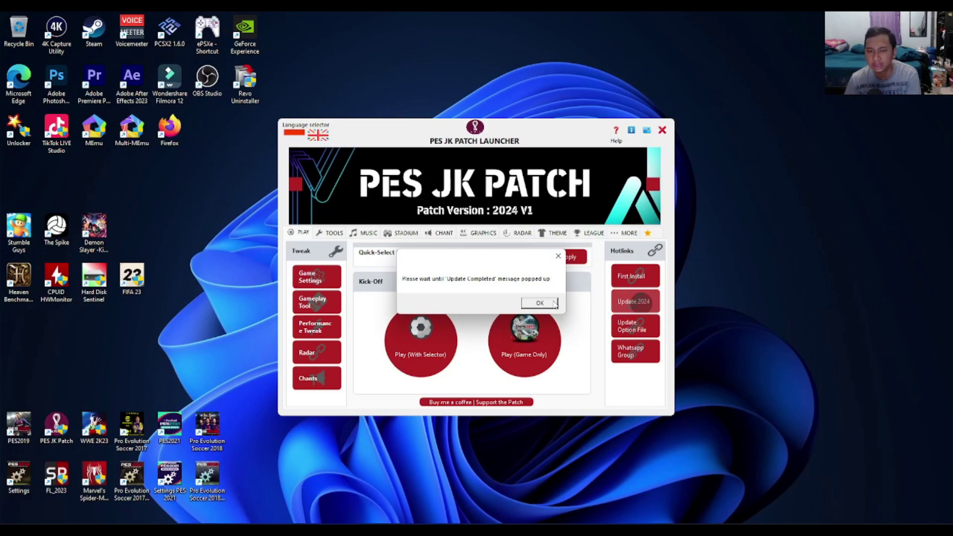
{"action": "left_click", "coordinate": [555, 303]}
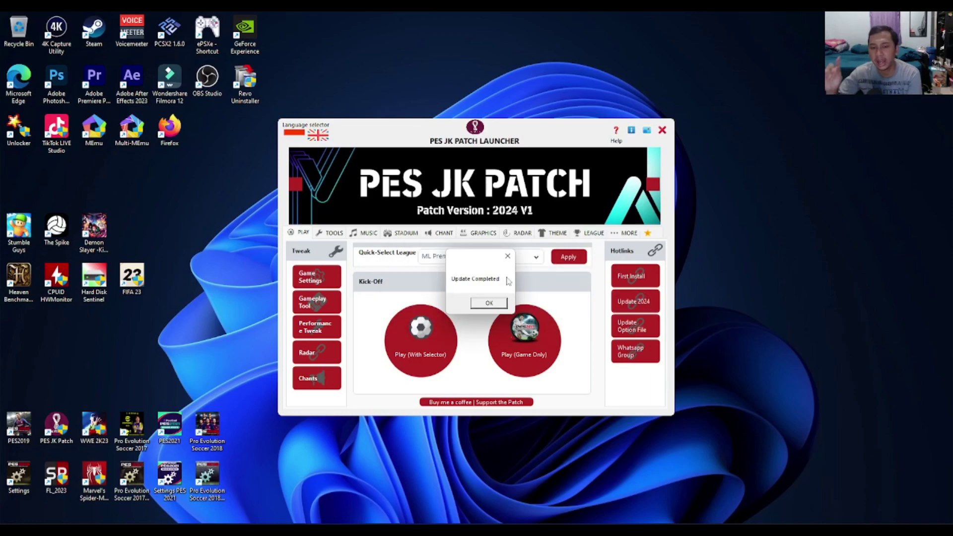
{"action": "left_click", "coordinate": [484, 303]}
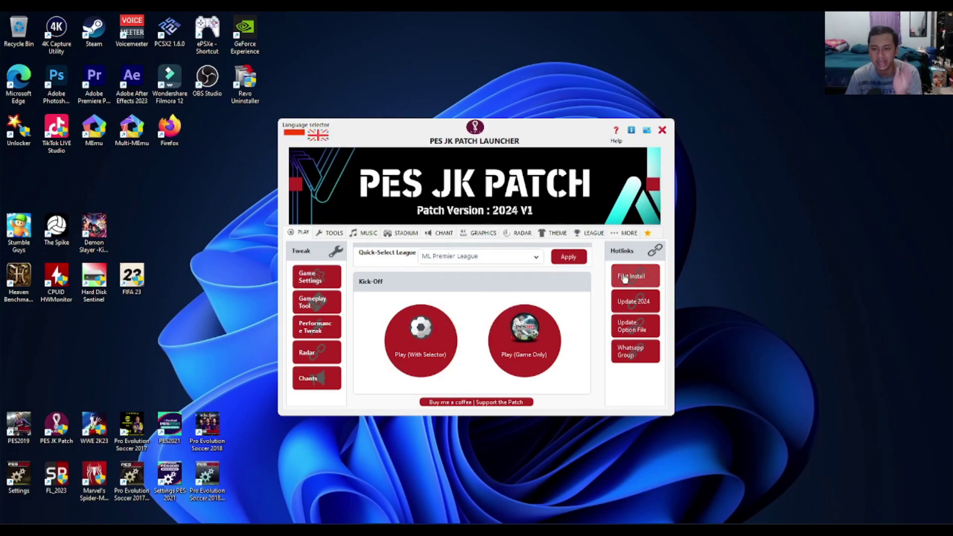
- Set the game's display resolution to 1920x1080 and its picture quality to High in Game Settings
{"action": "left_click", "coordinate": [321, 282]}
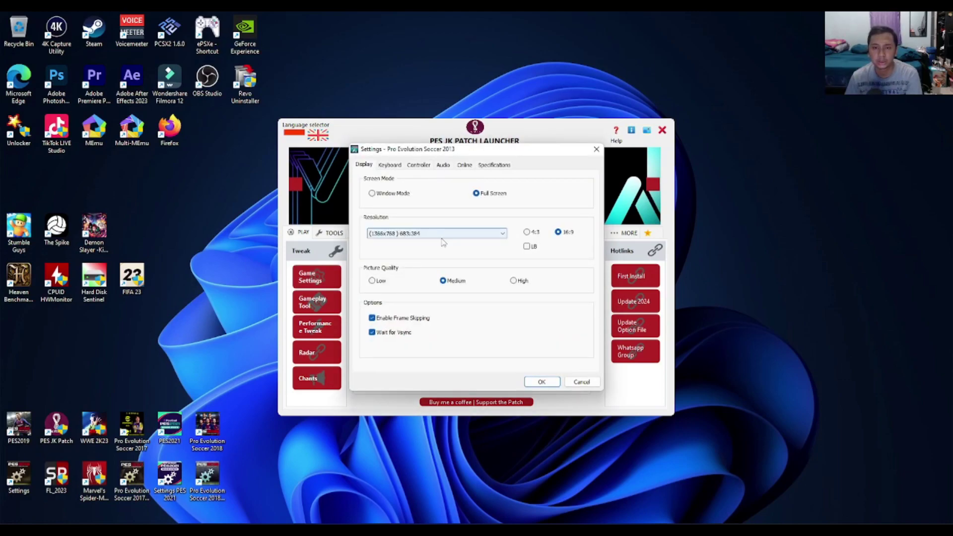
{"action": "left_click", "coordinate": [442, 239]}
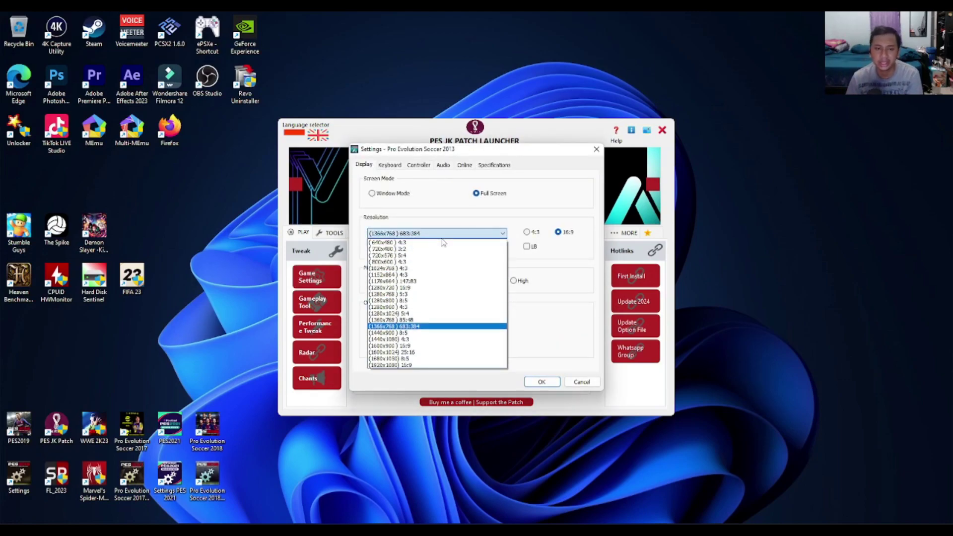
{"action": "left_click", "coordinate": [406, 366]}
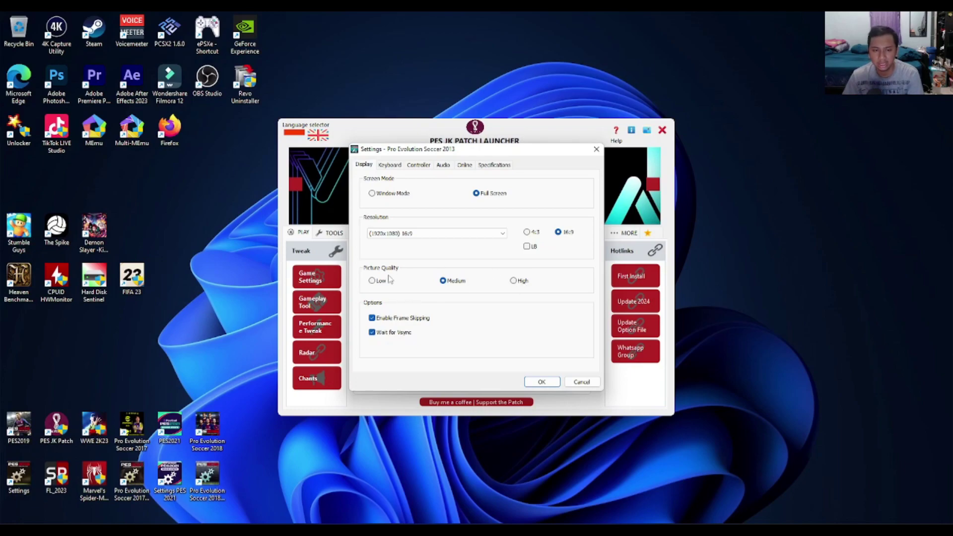
{"action": "left_click", "coordinate": [515, 281]}
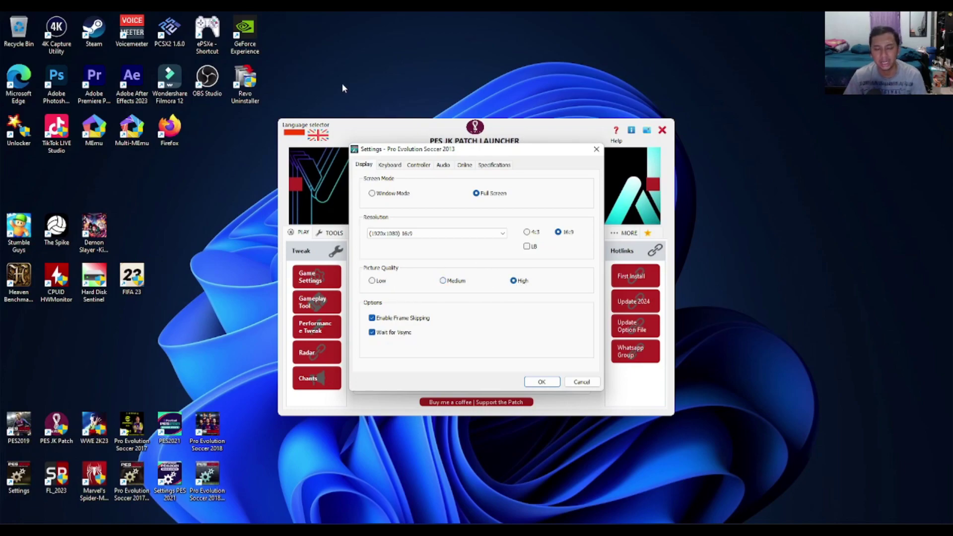
- Set Controller 1 to DirectInput with the Gamepad F310 and remap its buttons, assigning Y, X, A and B to Buttons 3, 2, 1 and 0
{"action": "left_click", "coordinate": [402, 167]}
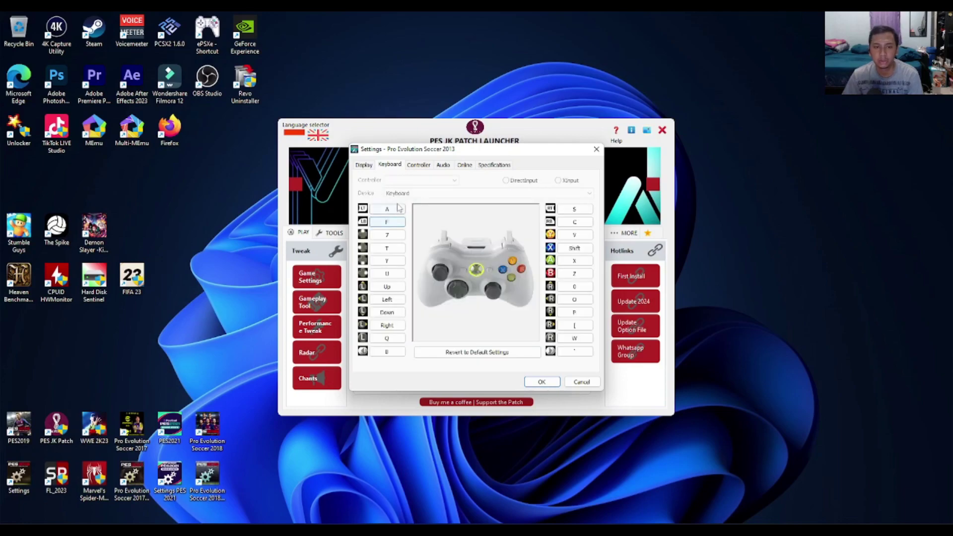
{"action": "left_click", "coordinate": [422, 166]}
{"action": "left_click", "coordinate": [504, 180]}
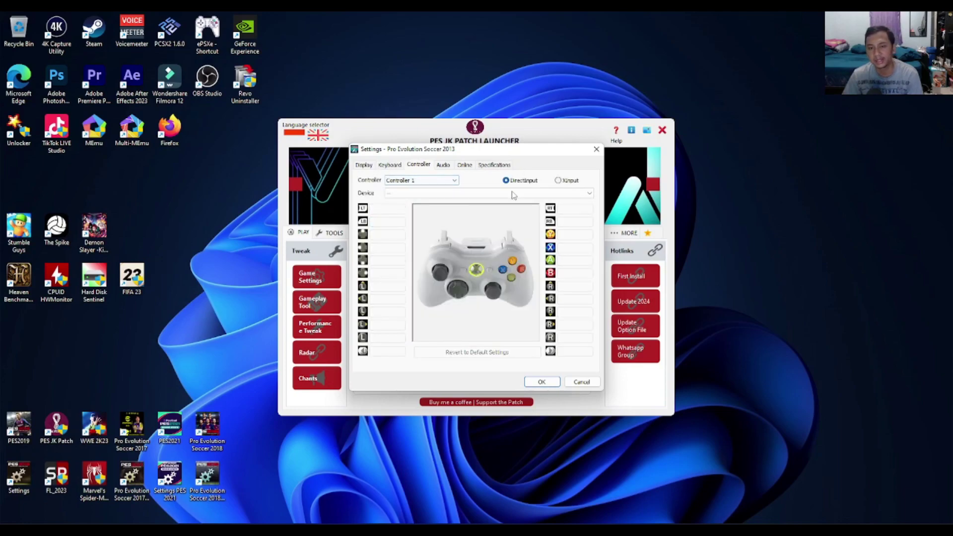
{"action": "left_click", "coordinate": [469, 195]}
{"action": "left_click", "coordinate": [385, 206]}
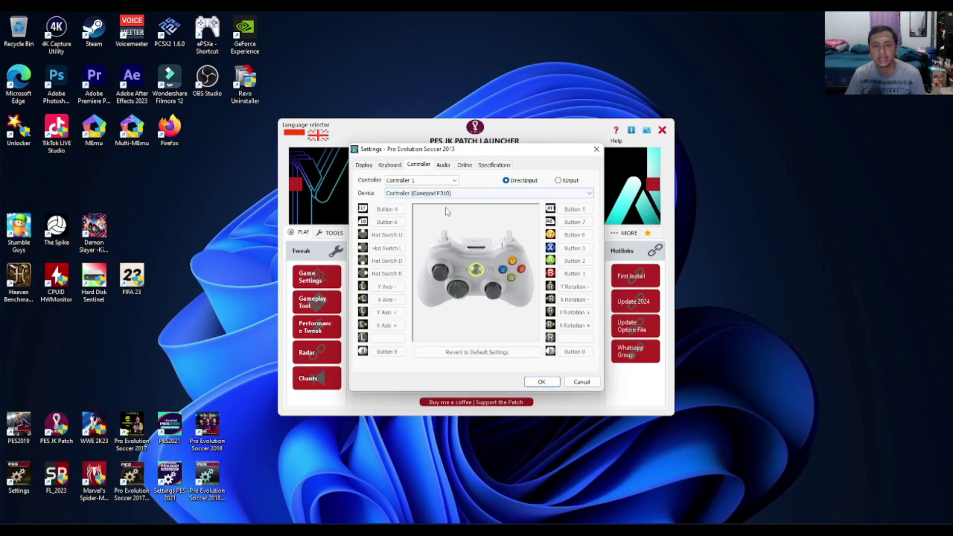
{"action": "left_click", "coordinate": [383, 213]}
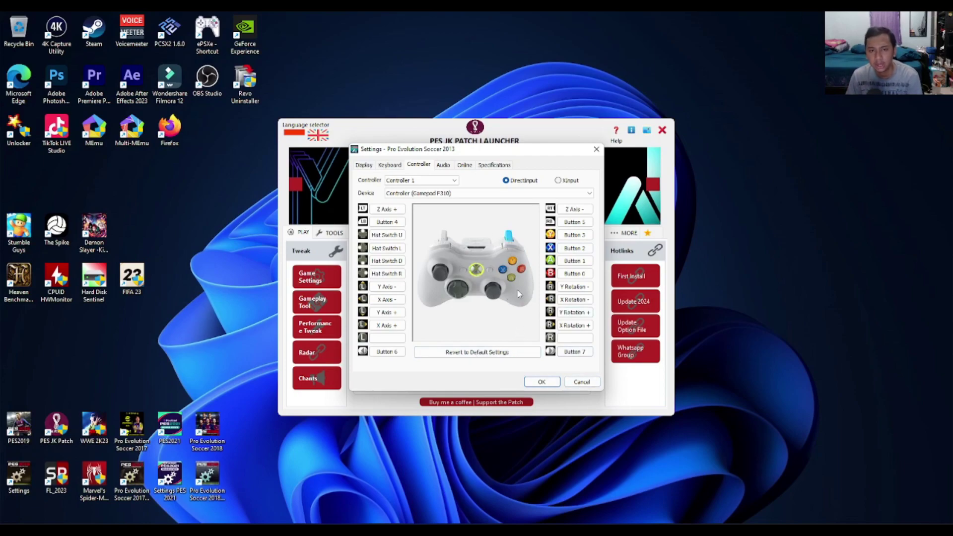
- Check the game's audio, online and system specification pages, and save the game settings
{"action": "left_click", "coordinate": [449, 166]}
{"action": "left_click", "coordinate": [465, 165]}
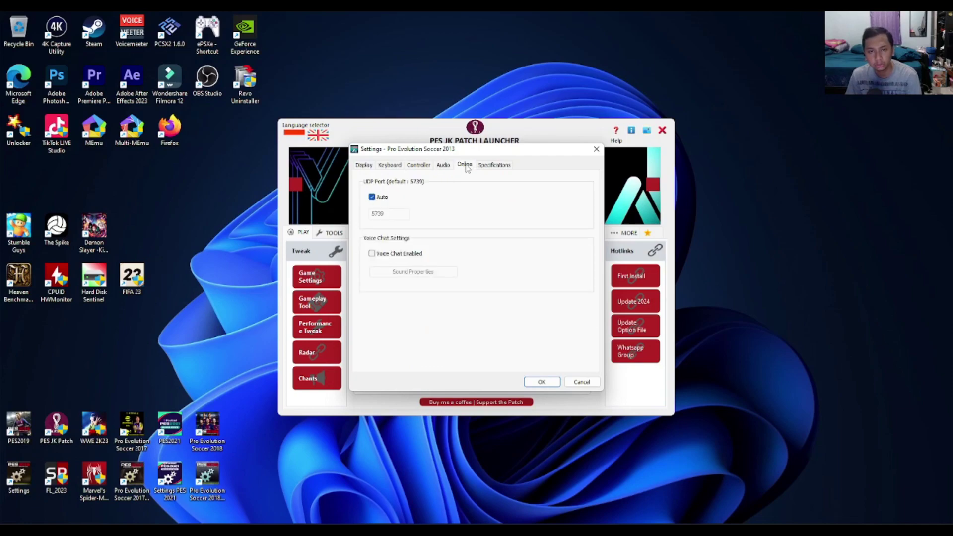
{"action": "left_click", "coordinate": [499, 165]}
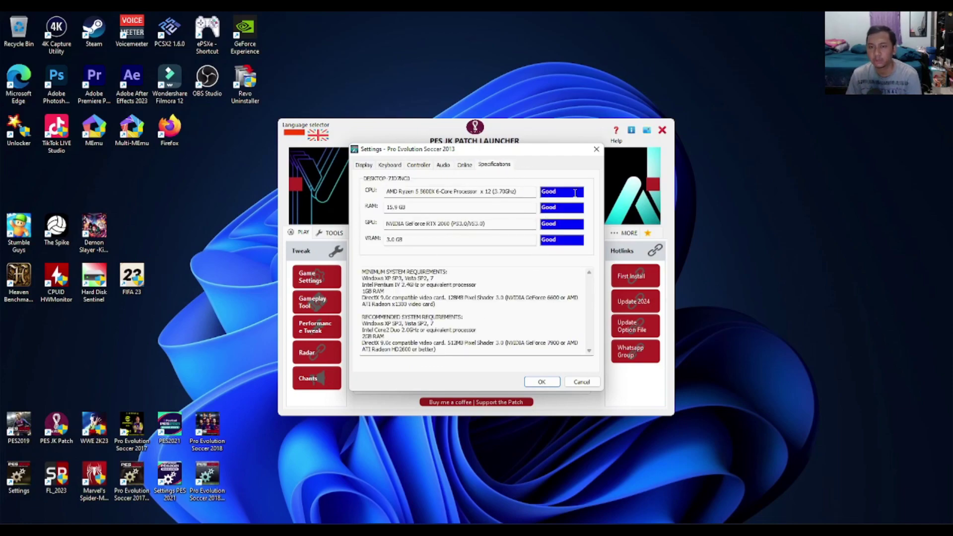
{"action": "left_click", "coordinate": [464, 166]}
{"action": "left_click", "coordinate": [444, 166]}
{"action": "left_click", "coordinate": [418, 165]}
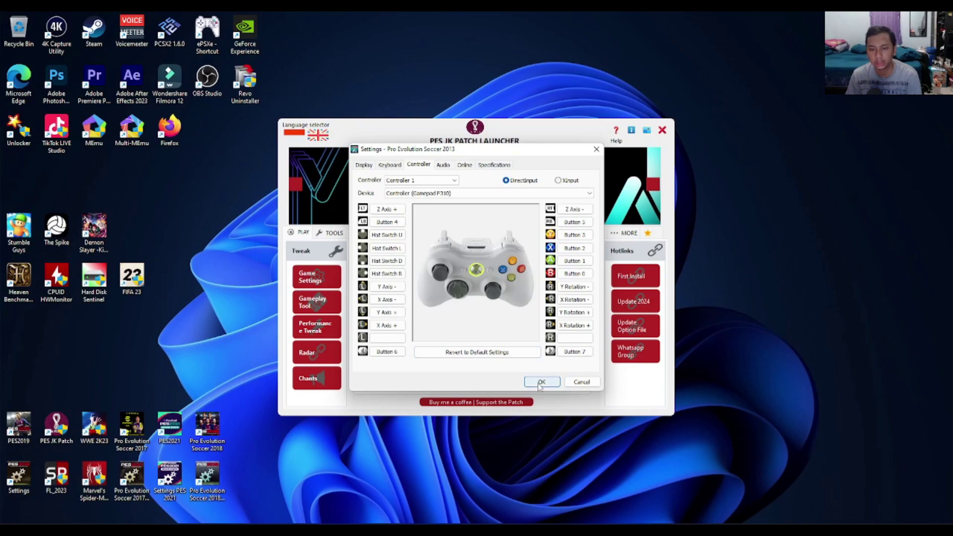
{"action": "left_click", "coordinate": [541, 380]}
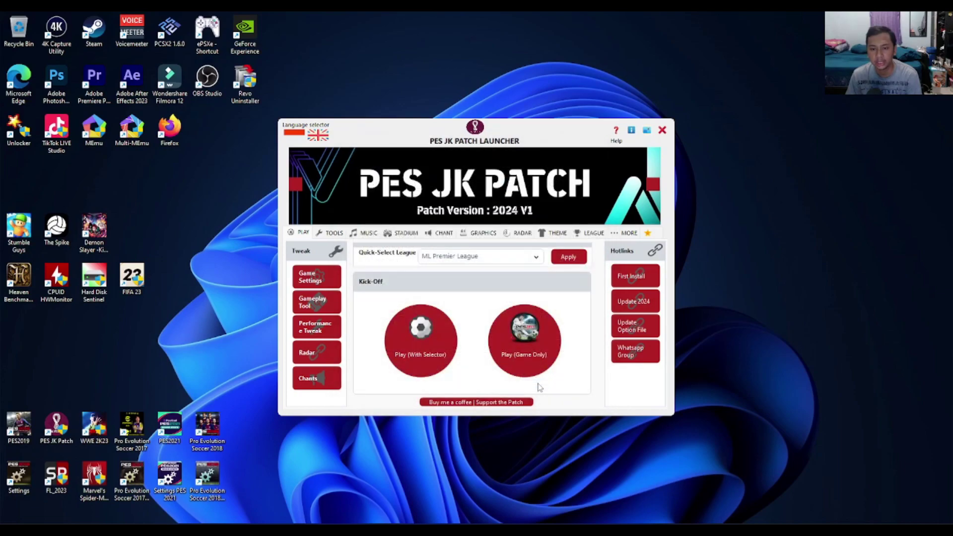
- Set the Gameplay Tool's custom resolution to 1920 wide by 1200 high and its graphics quality to High
{"action": "left_click", "coordinate": [319, 303]}
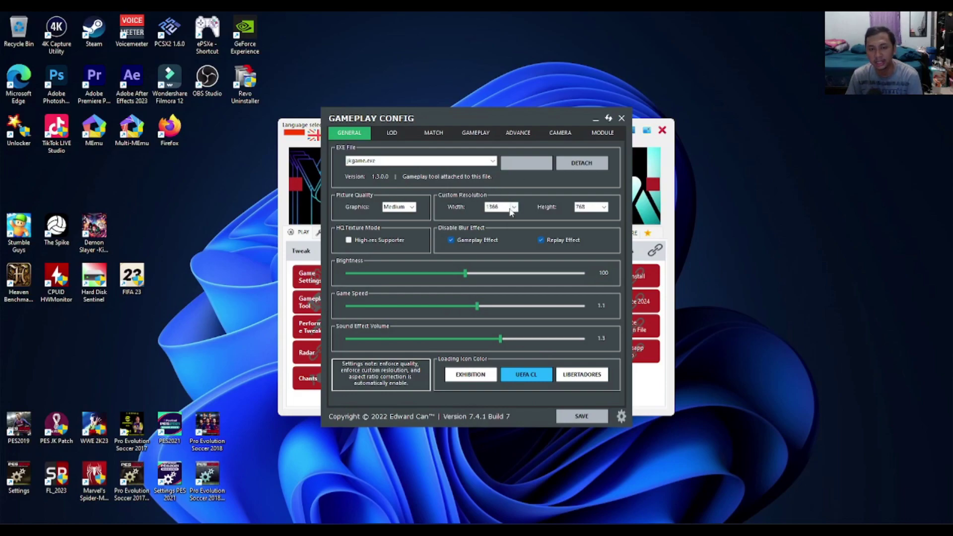
{"action": "left_click", "coordinate": [513, 208]}
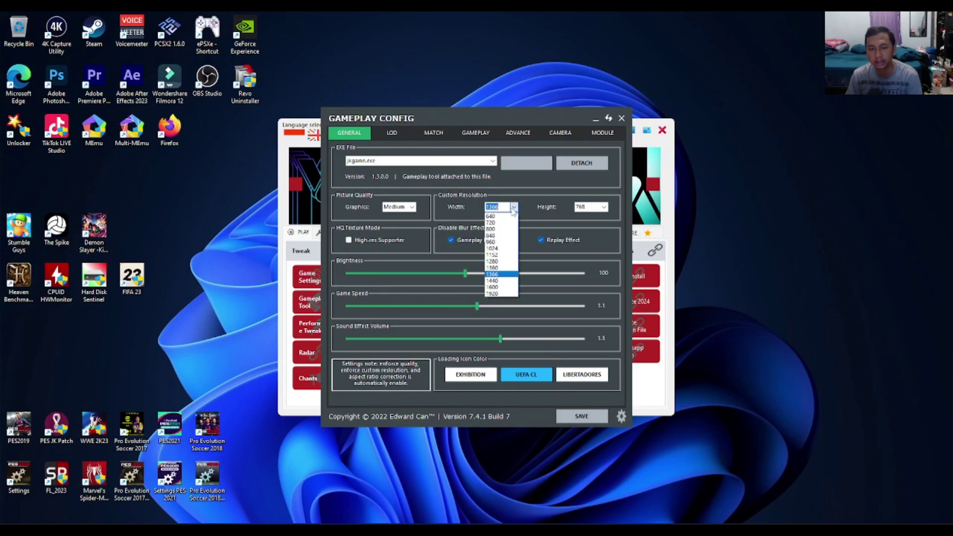
{"action": "left_click", "coordinate": [495, 294]}
{"action": "left_click", "coordinate": [605, 207]}
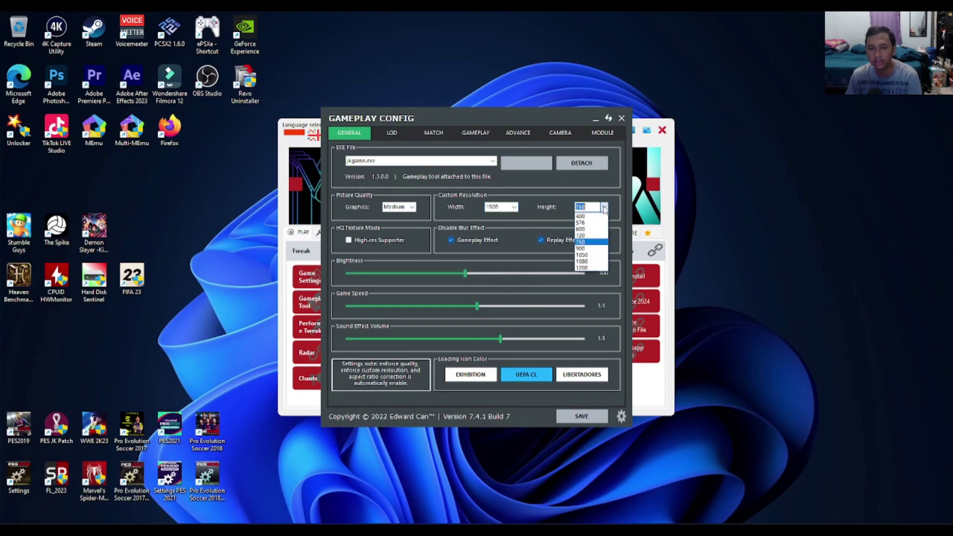
{"action": "left_click", "coordinate": [583, 268]}
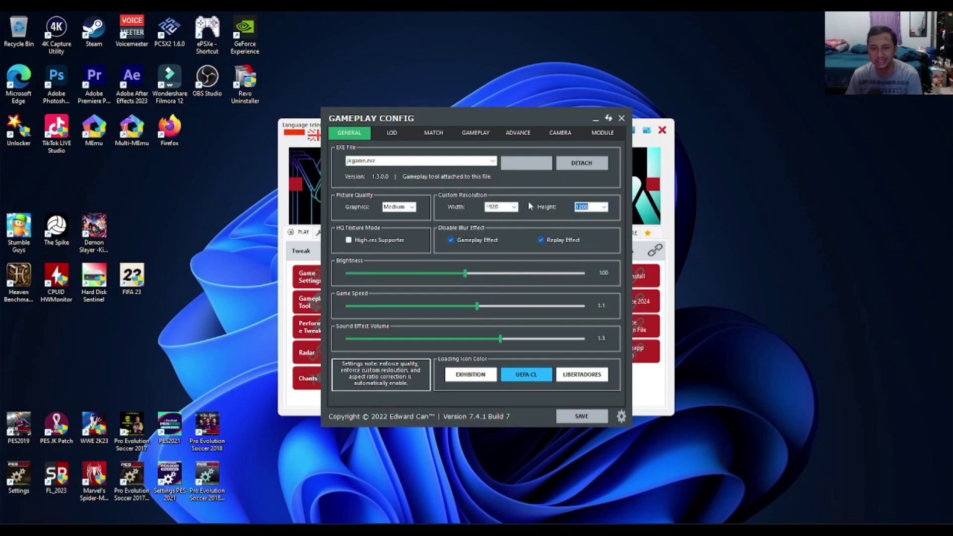
{"action": "left_click", "coordinate": [412, 207]}
{"action": "left_click", "coordinate": [405, 232]}
{"action": "key", "text": "Down"}
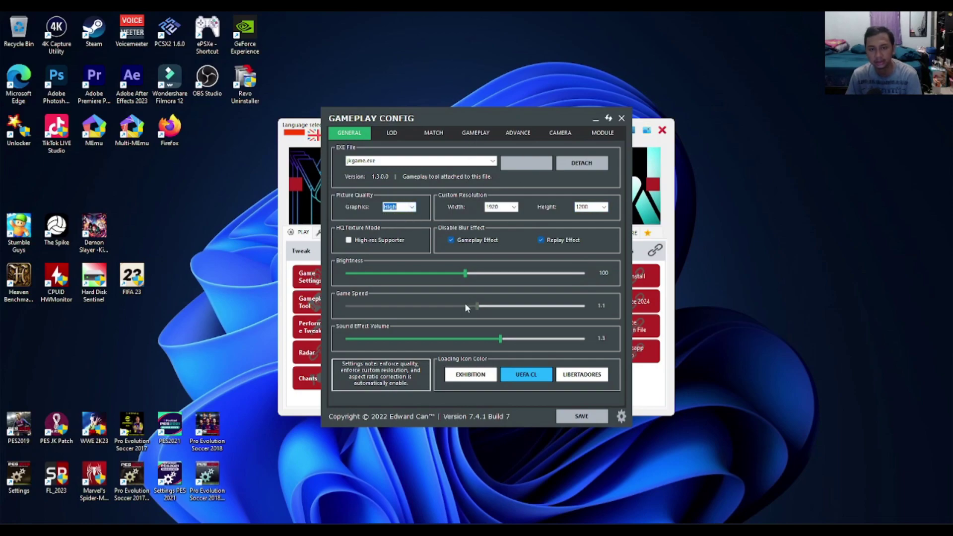
- Review the LOD, match, gameplay and module settings, and save and close the gameplay configuration
{"action": "left_click", "coordinate": [398, 133]}
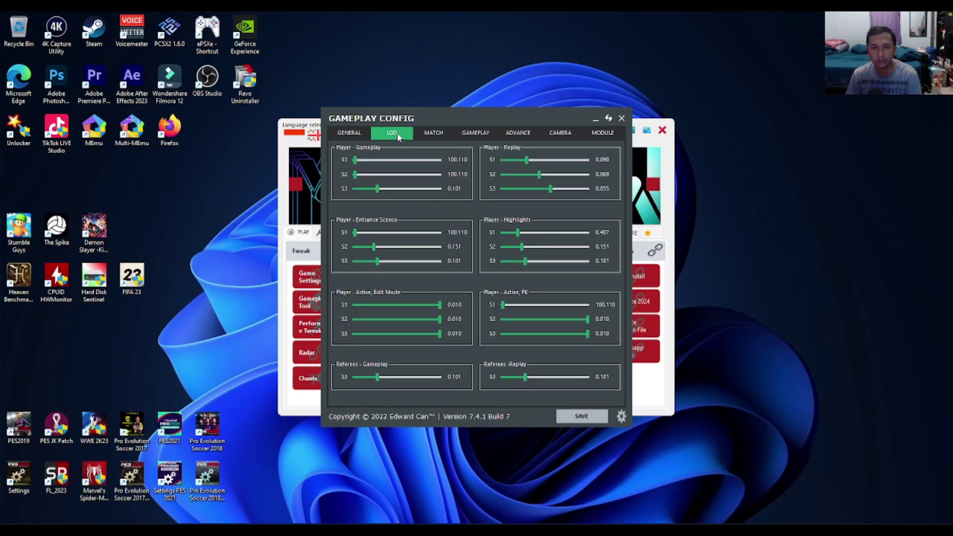
{"action": "left_click", "coordinate": [434, 133]}
{"action": "left_click", "coordinate": [471, 133]}
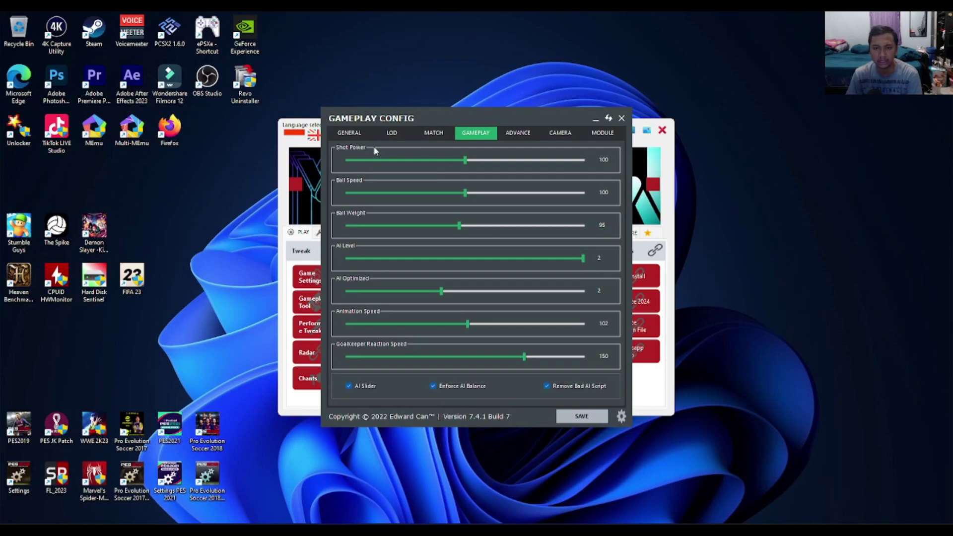
{"action": "left_click", "coordinate": [584, 133]}
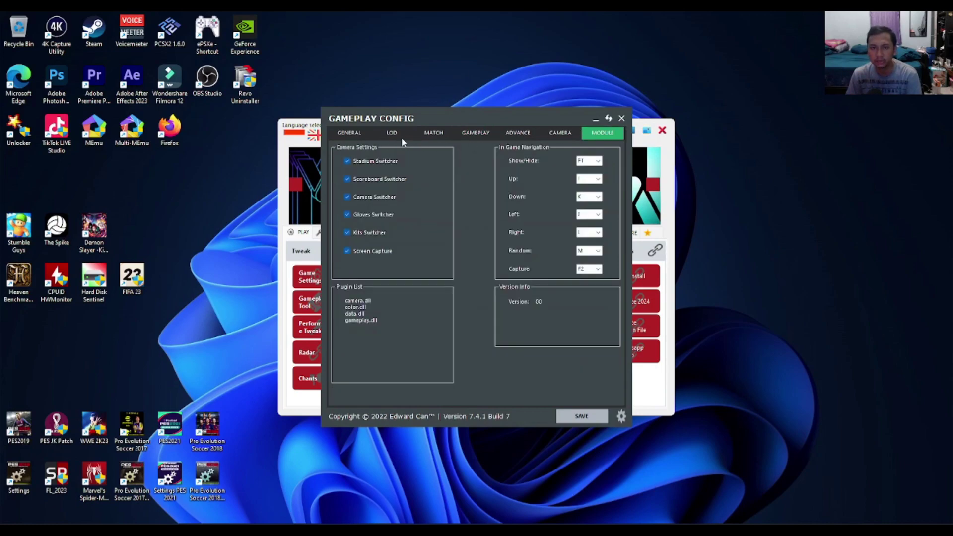
{"action": "left_click", "coordinate": [360, 137]}
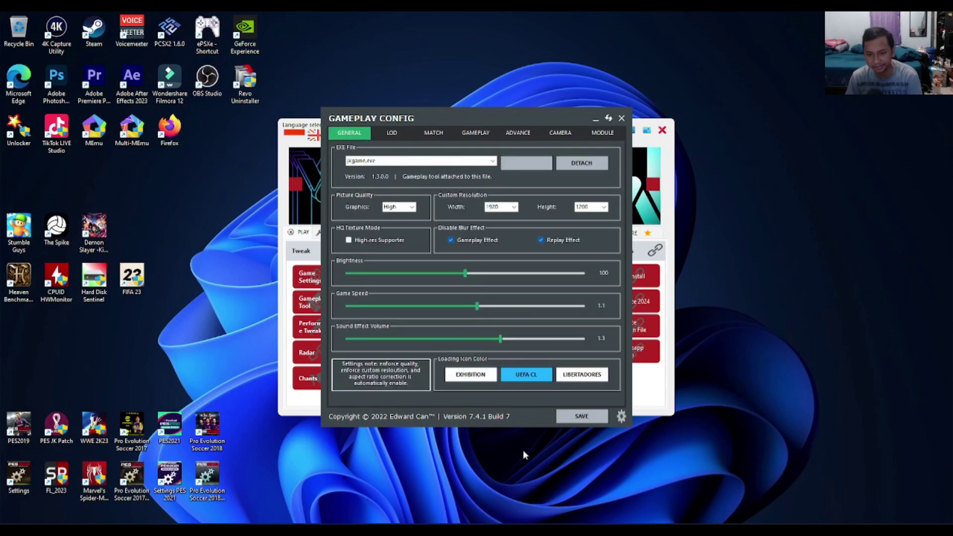
{"action": "left_click", "coordinate": [581, 417]}
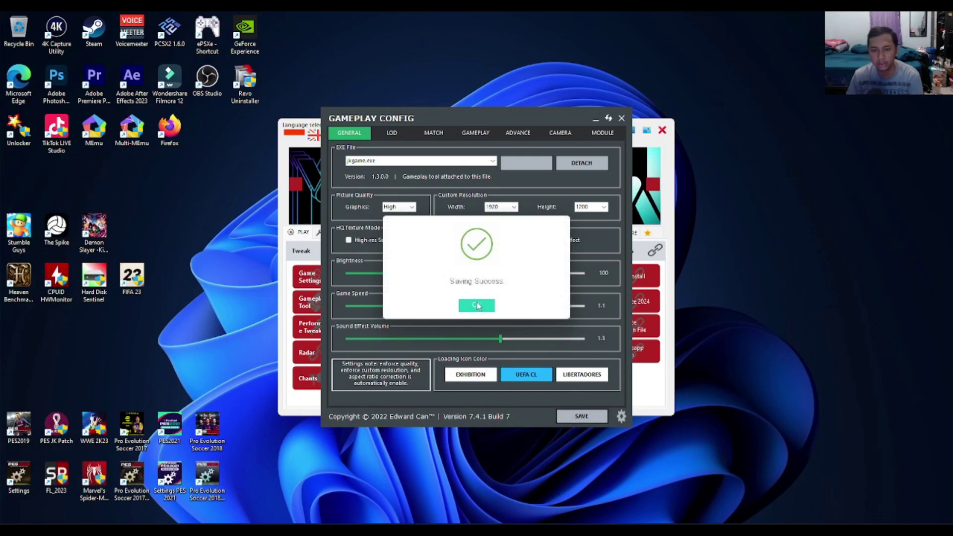
{"action": "left_click", "coordinate": [487, 302]}
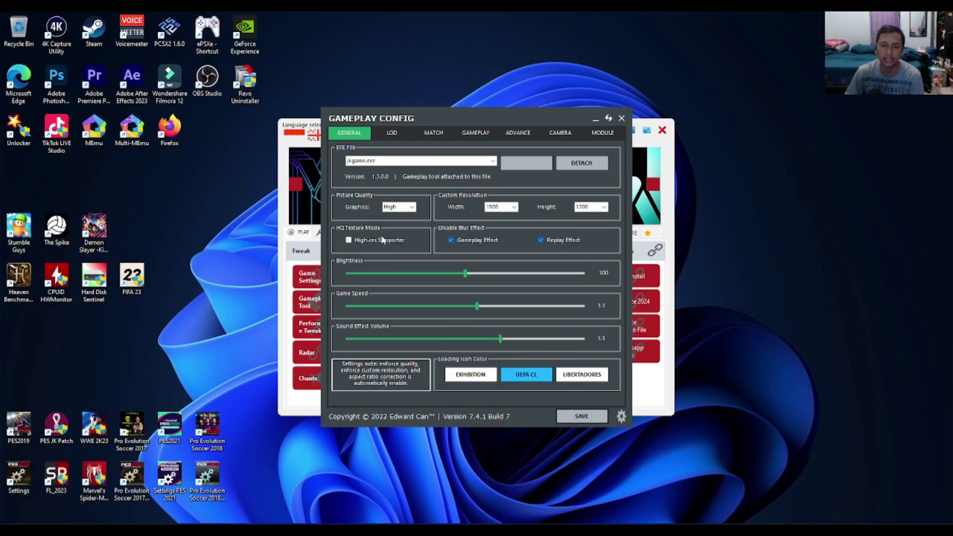
{"action": "left_click", "coordinate": [622, 118]}
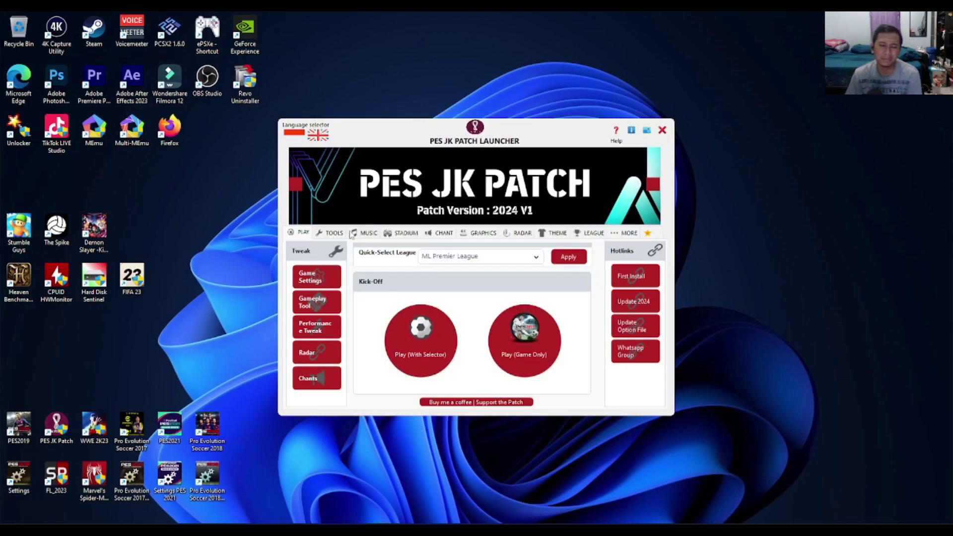
- Examine the descriptions of the launcher's bundled tools, including Starting Year Tool, JK Manager Relinker, JK Sider and MEGA Downloader
{"action": "left_click", "coordinate": [335, 233]}
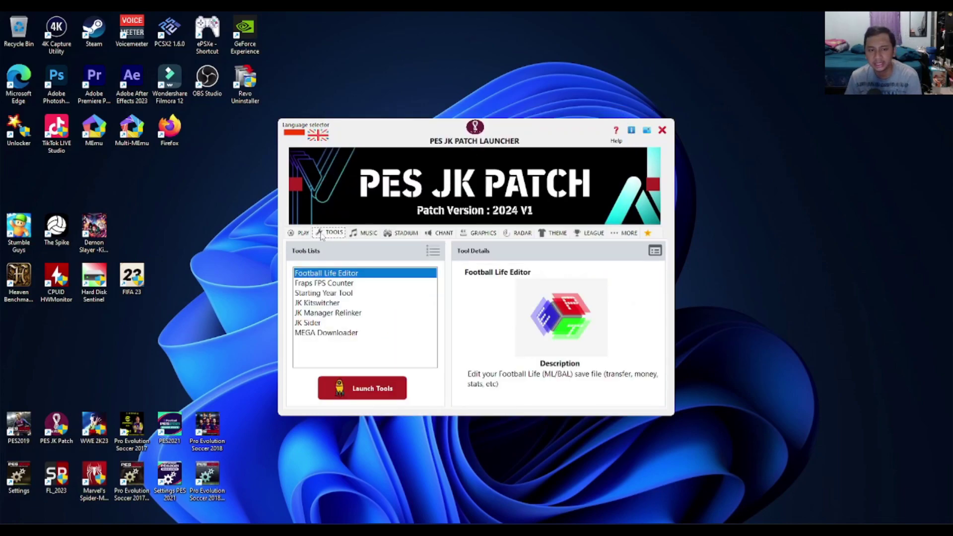
{"action": "left_click", "coordinate": [347, 293]}
{"action": "left_click", "coordinate": [332, 313]}
{"action": "left_click", "coordinate": [332, 294]}
{"action": "left_click", "coordinate": [327, 323]}
{"action": "left_click", "coordinate": [327, 334]}
{"action": "left_click", "coordinate": [325, 313]}
{"action": "left_click", "coordinate": [321, 292]}
{"action": "left_click", "coordinate": [323, 283]}
{"action": "left_click", "coordinate": [325, 273]}
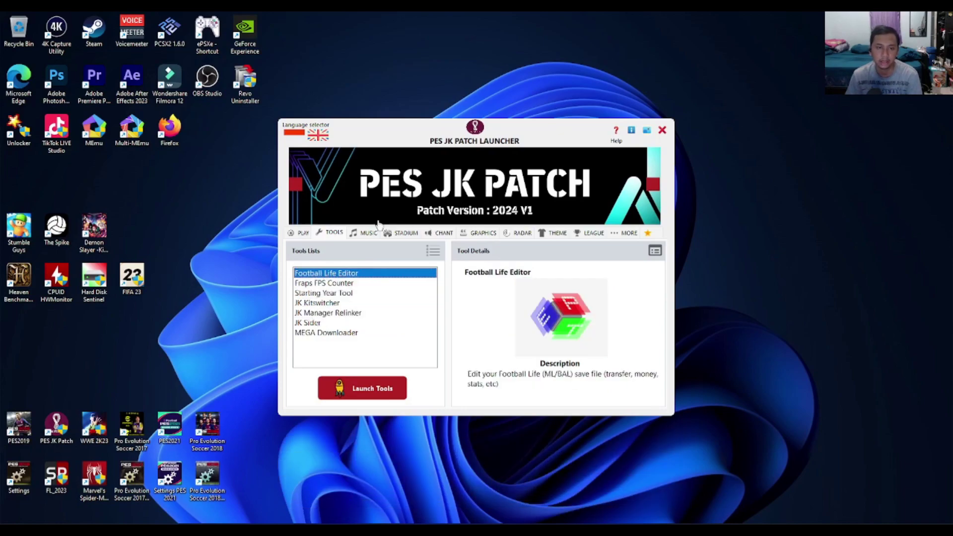
- Compare the song lists of the Pop Song, World Cup Song and Custom Song background music packages
{"action": "left_click", "coordinate": [362, 235]}
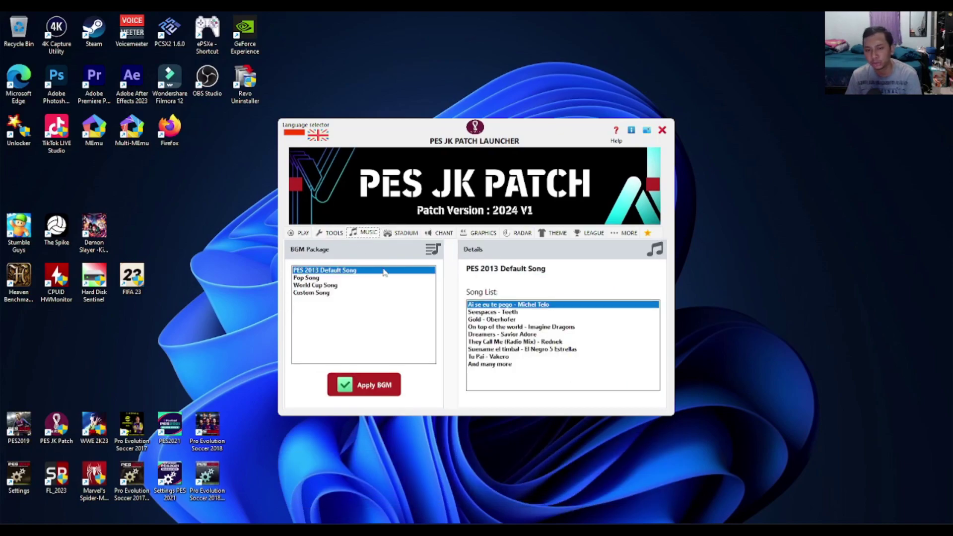
{"action": "left_click", "coordinate": [313, 278]}
{"action": "left_click", "coordinate": [312, 286]}
{"action": "left_click", "coordinate": [313, 293]}
{"action": "left_click", "coordinate": [312, 285]}
{"action": "left_click", "coordinate": [313, 278]}
{"action": "left_click", "coordinate": [312, 286]}
{"action": "left_click", "coordinate": [312, 293]}
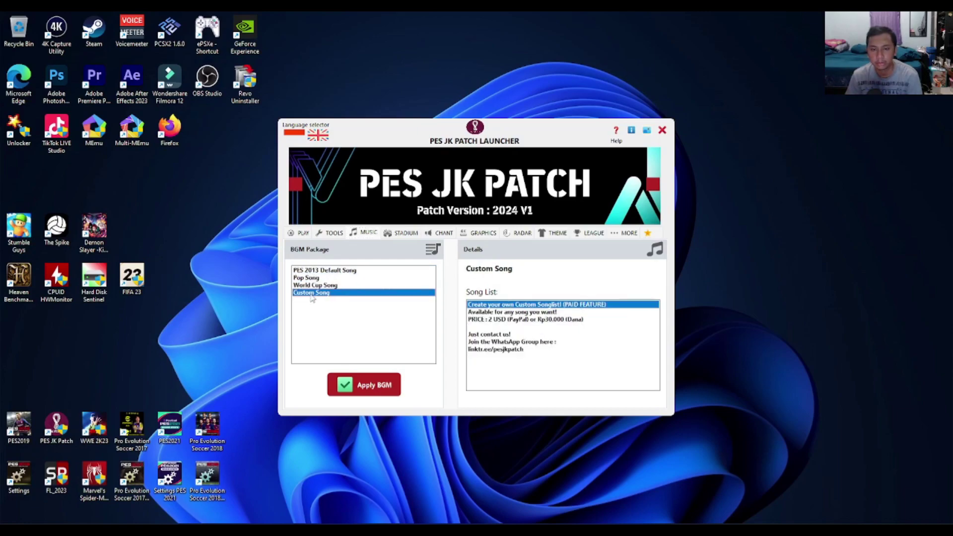
- Examine the stadium packages, including the Logo Relinked Corner Flag, the grass textures and the Sider homeground options
{"action": "left_click", "coordinate": [402, 234]}
{"action": "scroll", "coordinate": [343, 289], "scroll_direction": "down", "scroll_amount": 3}
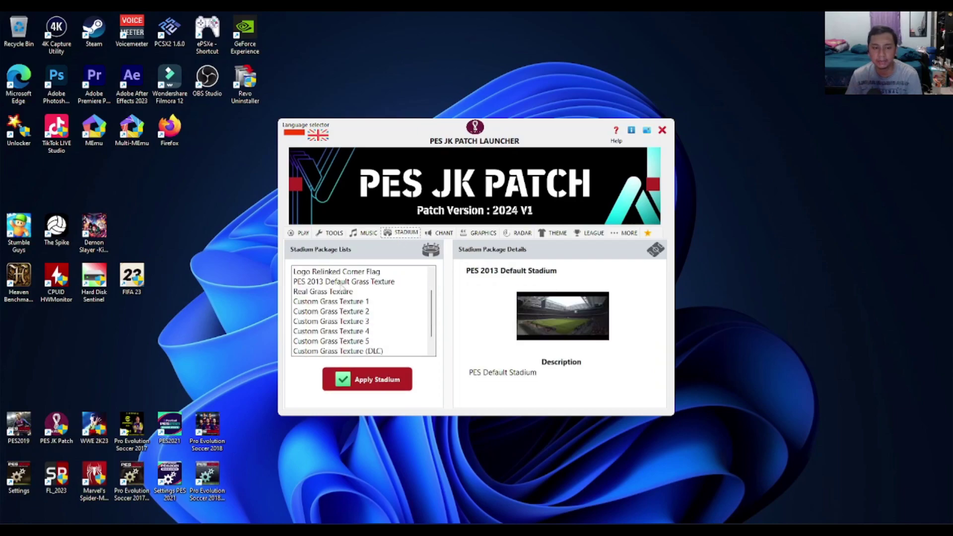
{"action": "scroll", "coordinate": [340, 310], "scroll_direction": "up", "scroll_amount": 3}
{"action": "left_click", "coordinate": [337, 281]}
{"action": "left_click", "coordinate": [338, 301]}
{"action": "scroll", "coordinate": [348, 305], "scroll_direction": "down", "scroll_amount": 3}
{"action": "scroll", "coordinate": [350, 307], "scroll_direction": "down", "scroll_amount": 1}
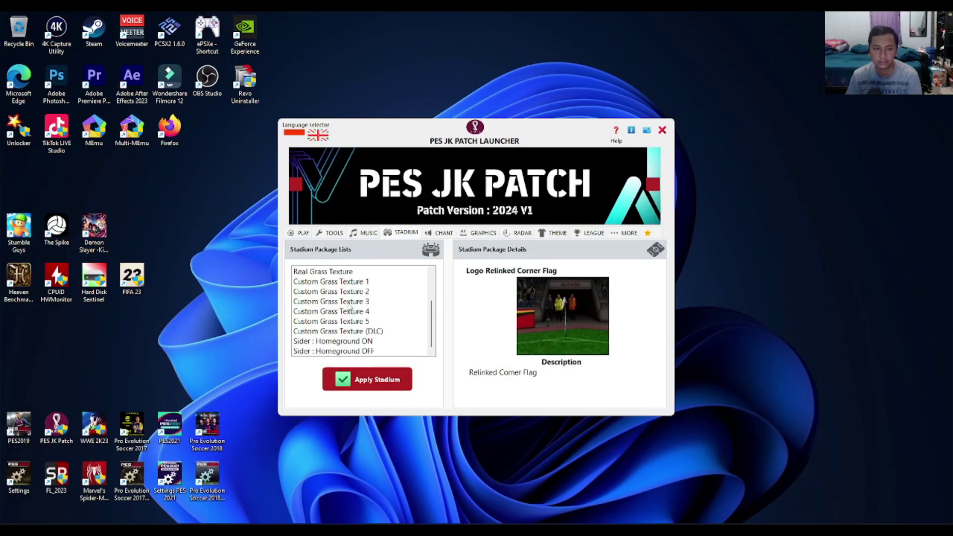
- Compare the descriptions of the PES 2013 Chant, Real Chant, Normal Sound and Antilag Sound packages
{"action": "left_click", "coordinate": [437, 232]}
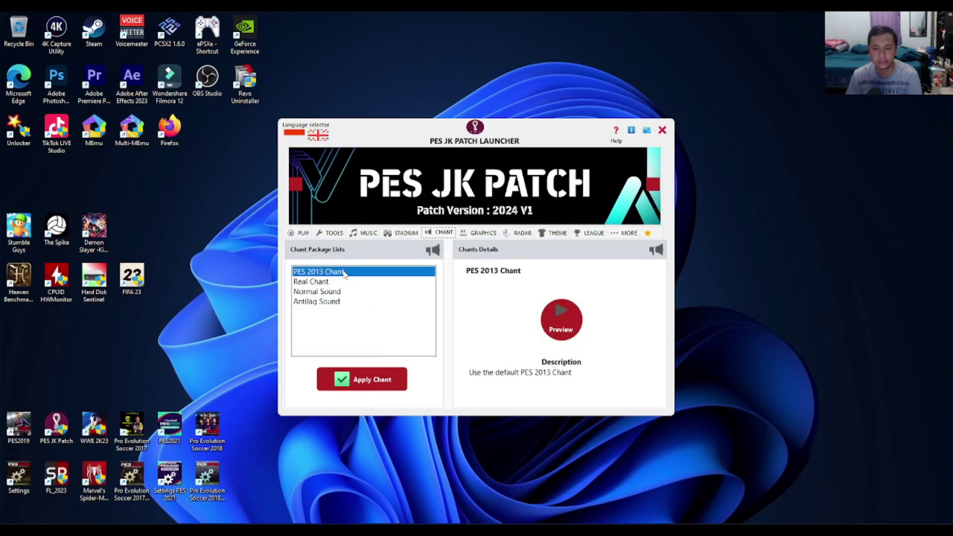
{"action": "left_click", "coordinate": [327, 281]}
{"action": "left_click", "coordinate": [320, 292]}
{"action": "left_click", "coordinate": [321, 302]}
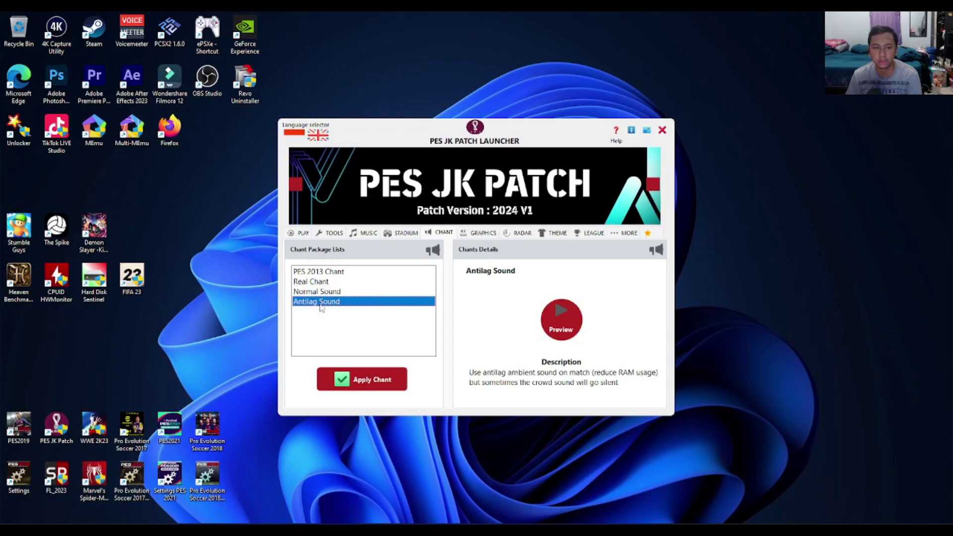
{"action": "left_click", "coordinate": [320, 292]}
{"action": "left_click", "coordinate": [321, 281]}
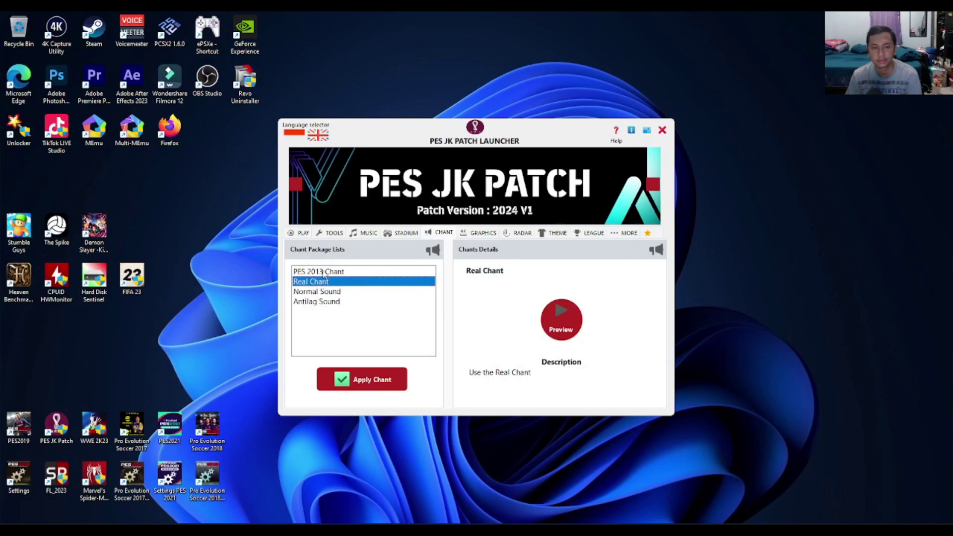
{"action": "left_click", "coordinate": [322, 272]}
- Set the launcher's graphics crowd setting to Crowd Disable
{"action": "left_click", "coordinate": [480, 235]}
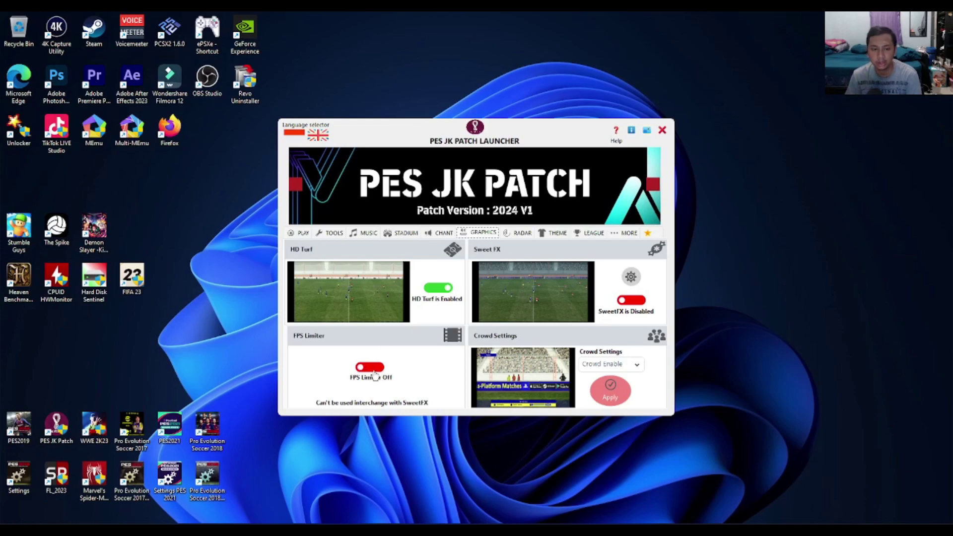
{"action": "scroll", "coordinate": [608, 364], "scroll_direction": "down", "scroll_amount": 1}
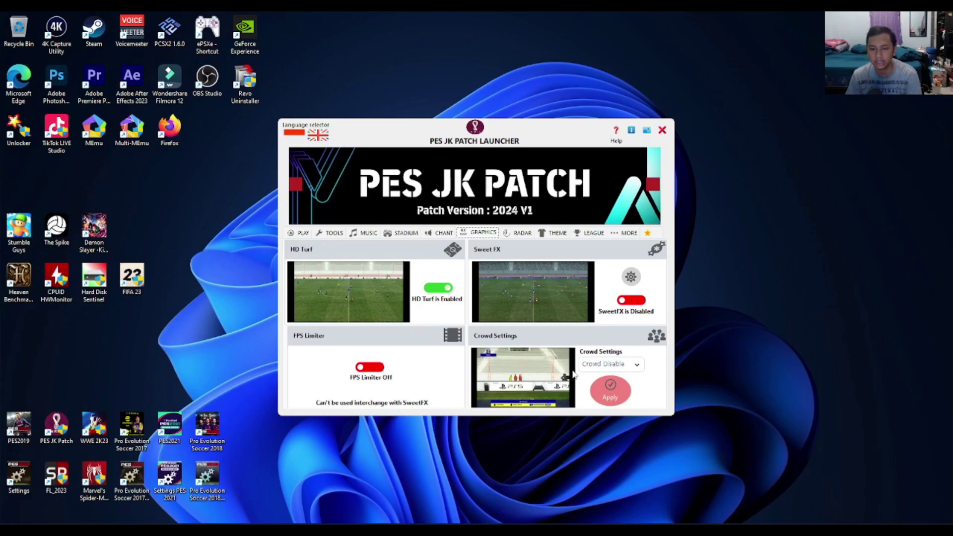
{"action": "left_click", "coordinate": [622, 363]}
{"action": "left_click", "coordinate": [605, 390]}
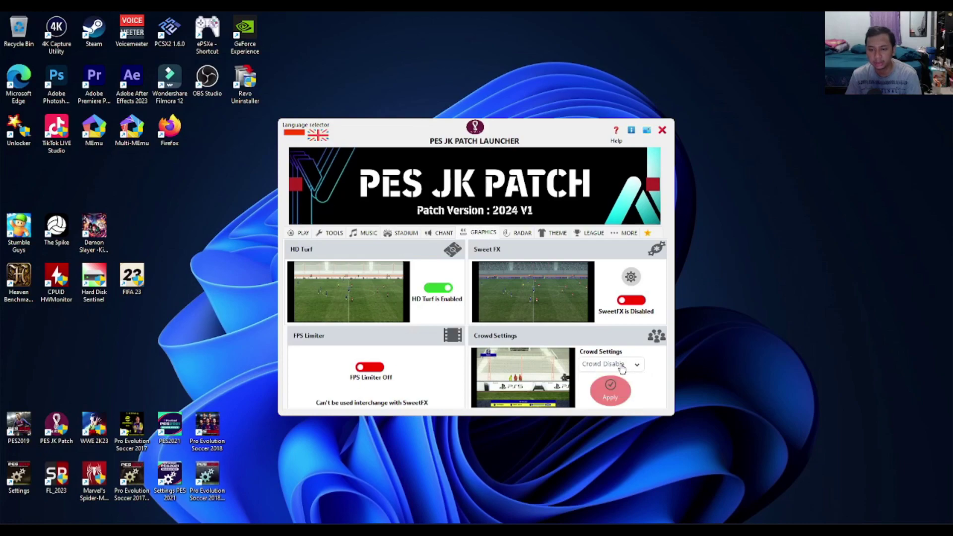
{"action": "left_click", "coordinate": [602, 396]}
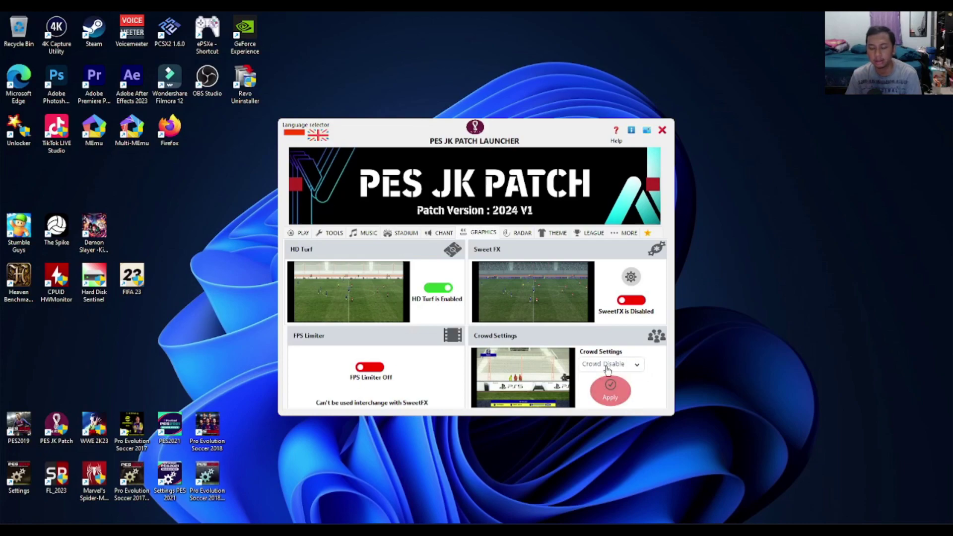
{"action": "left_click", "coordinate": [613, 364]}
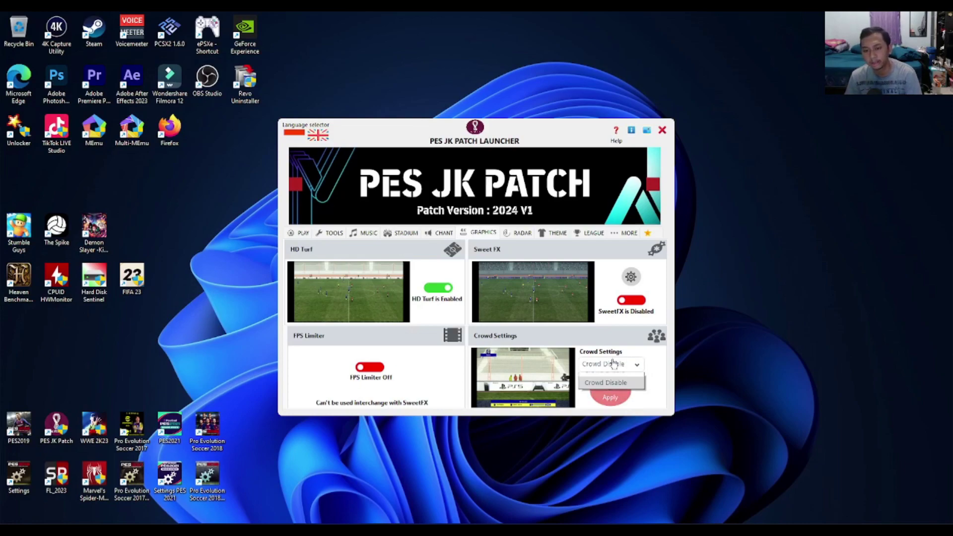
{"action": "left_click", "coordinate": [617, 365]}
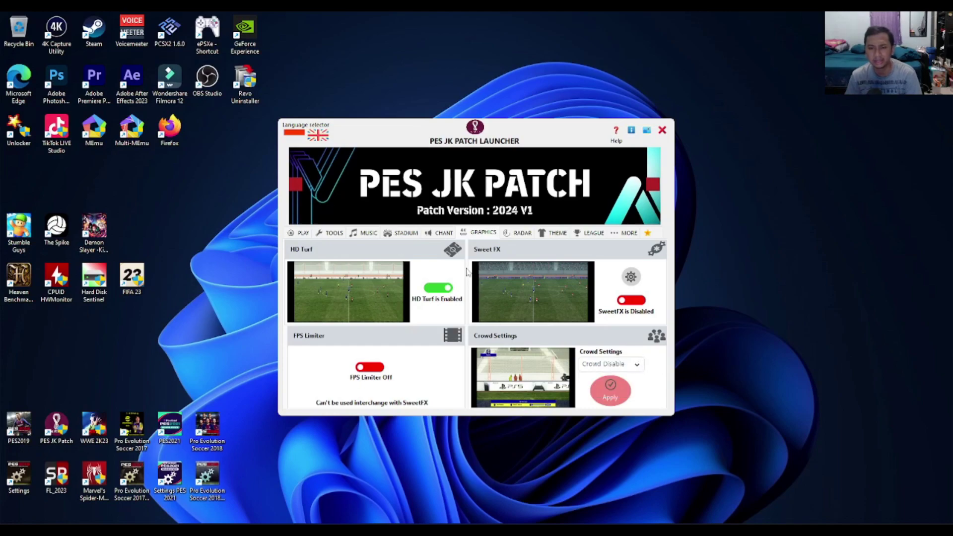
- Check the radar status, and browse the theme packages down to the preview of the AC Milan FL kit
{"action": "left_click", "coordinate": [522, 234]}
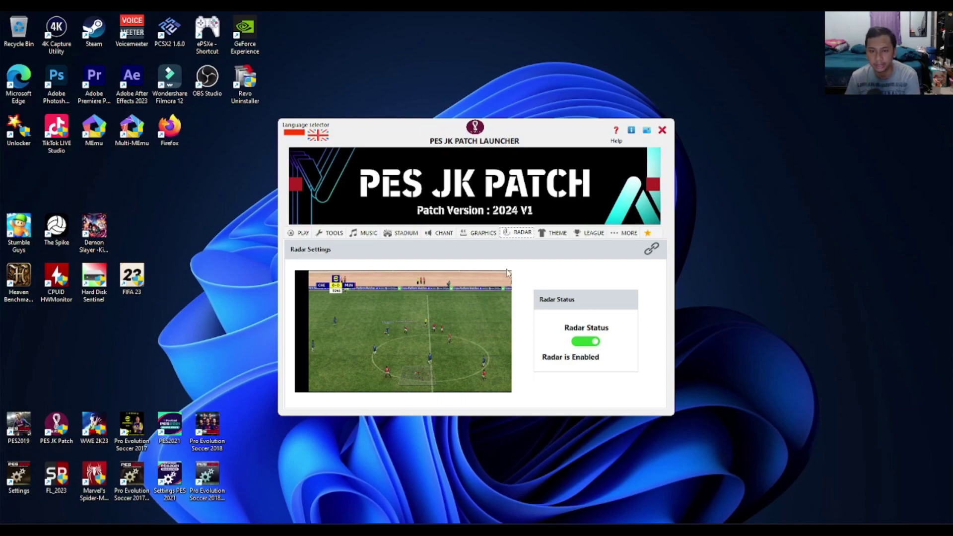
{"action": "left_click", "coordinate": [557, 233]}
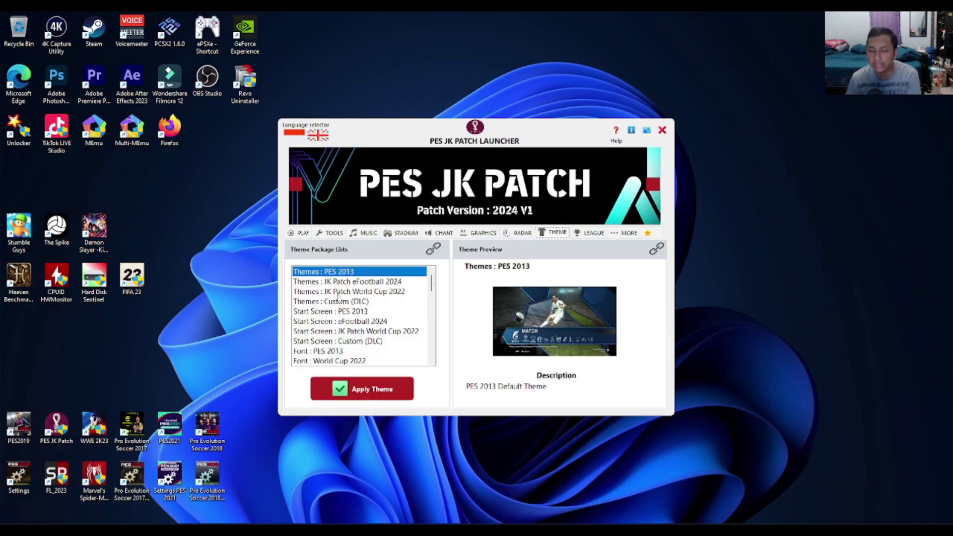
{"action": "scroll", "coordinate": [347, 298], "scroll_direction": "down", "scroll_amount": 5}
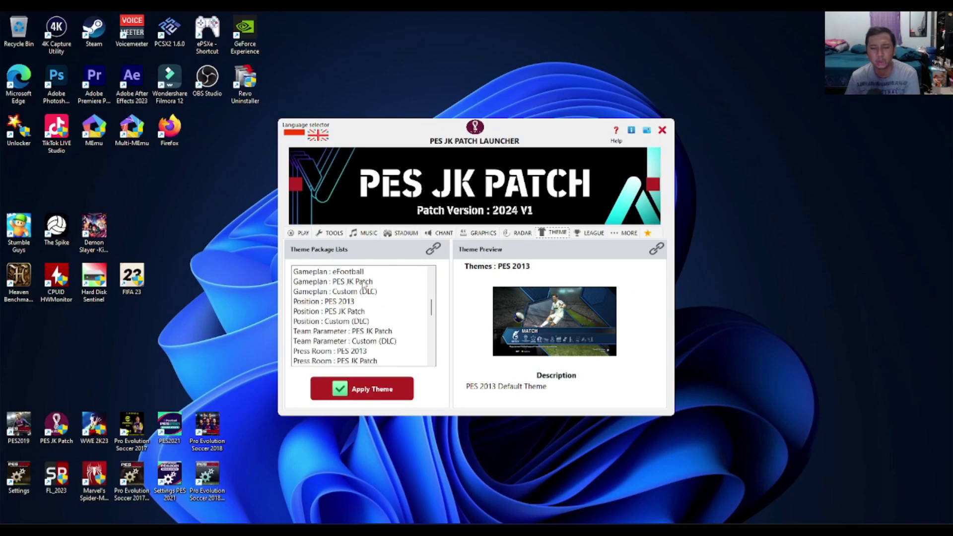
{"action": "scroll", "coordinate": [364, 284], "scroll_direction": "down", "scroll_amount": 10}
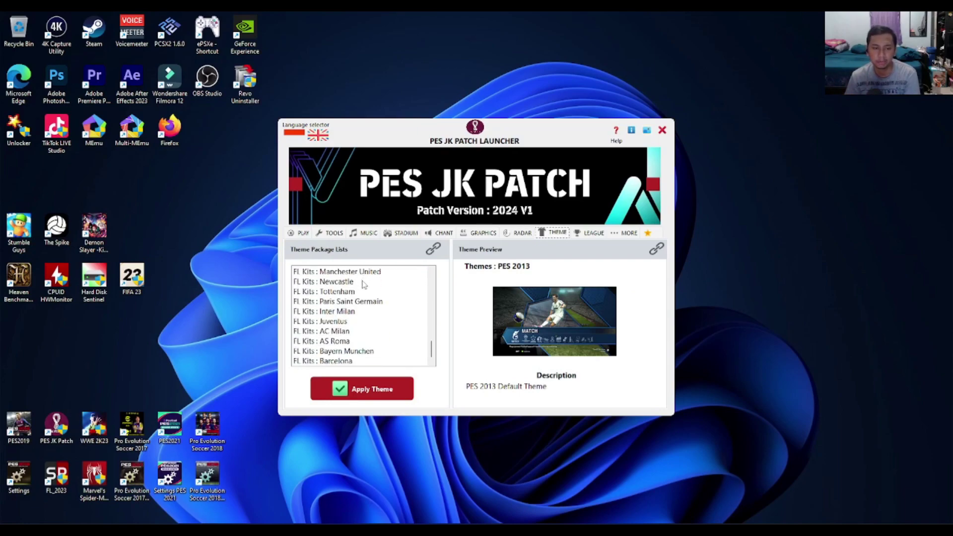
{"action": "left_click", "coordinate": [342, 330]}
{"action": "left_click", "coordinate": [337, 322]}
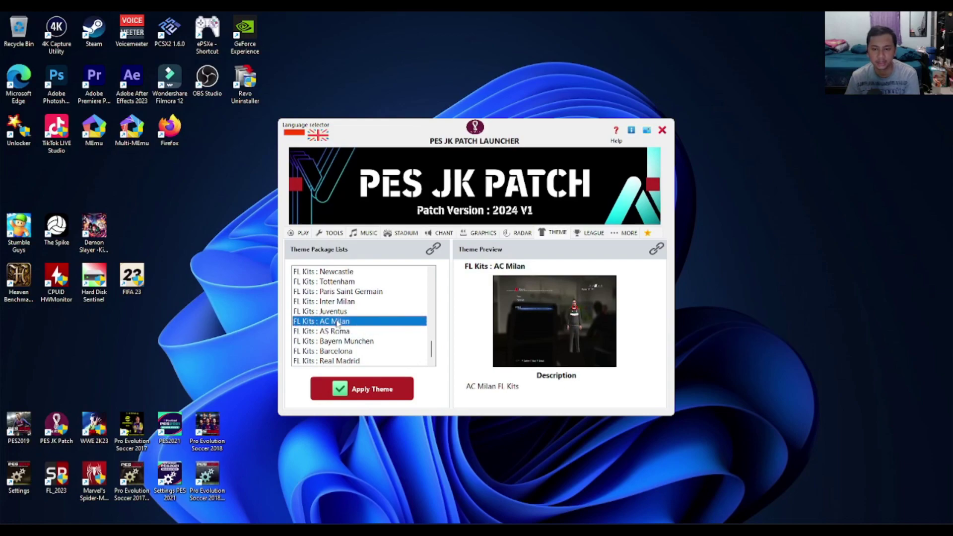
- Preview the JK Patch eFootball 2024 theme, and apply the eFootball 2024 start screen
{"action": "scroll", "coordinate": [338, 323], "scroll_direction": "up", "scroll_amount": 10}
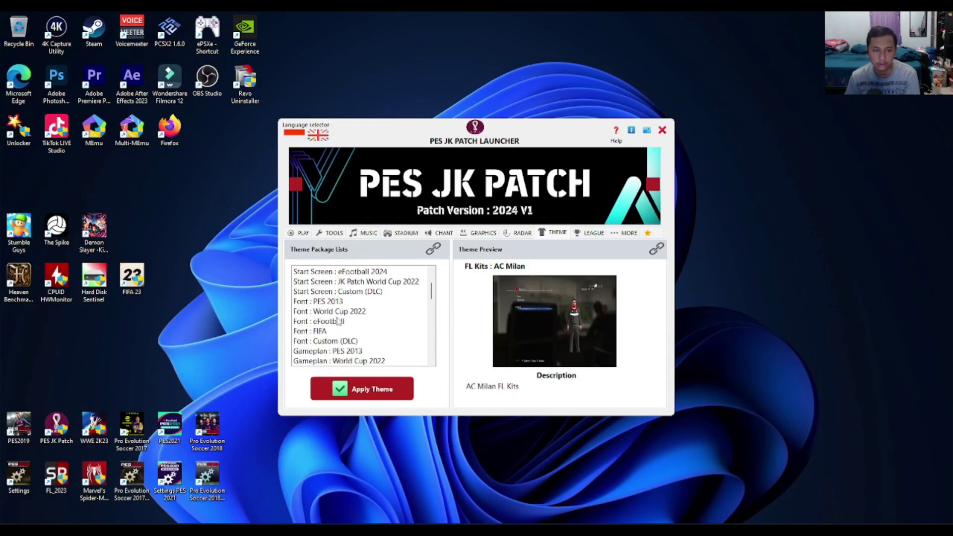
{"action": "scroll", "coordinate": [338, 323], "scroll_direction": "up", "scroll_amount": 1}
{"action": "left_click", "coordinate": [338, 321]}
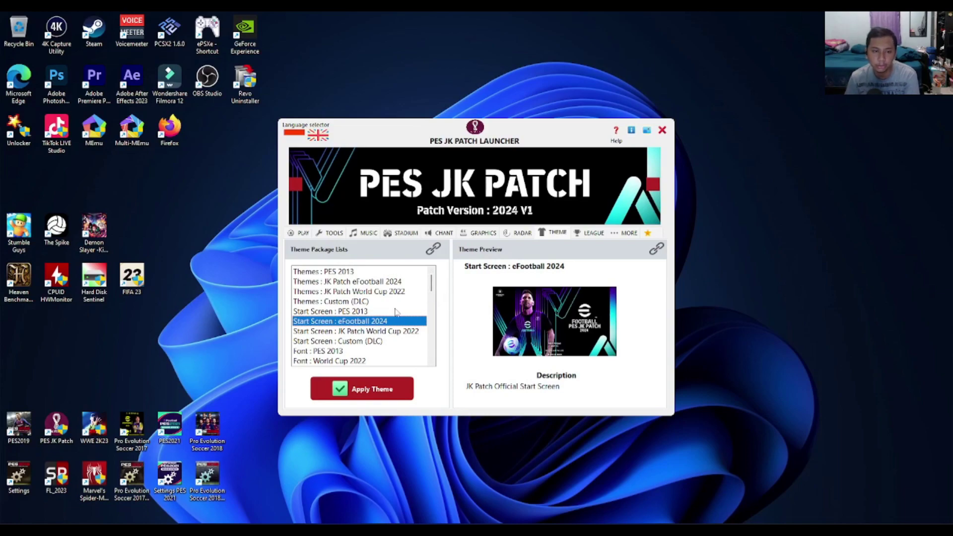
{"action": "left_click", "coordinate": [361, 282]}
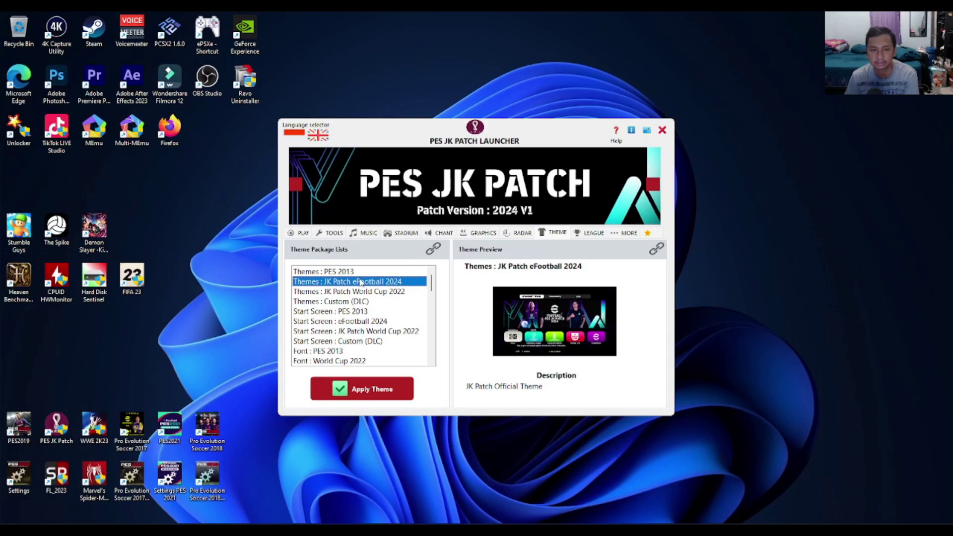
{"action": "left_click", "coordinate": [351, 322]}
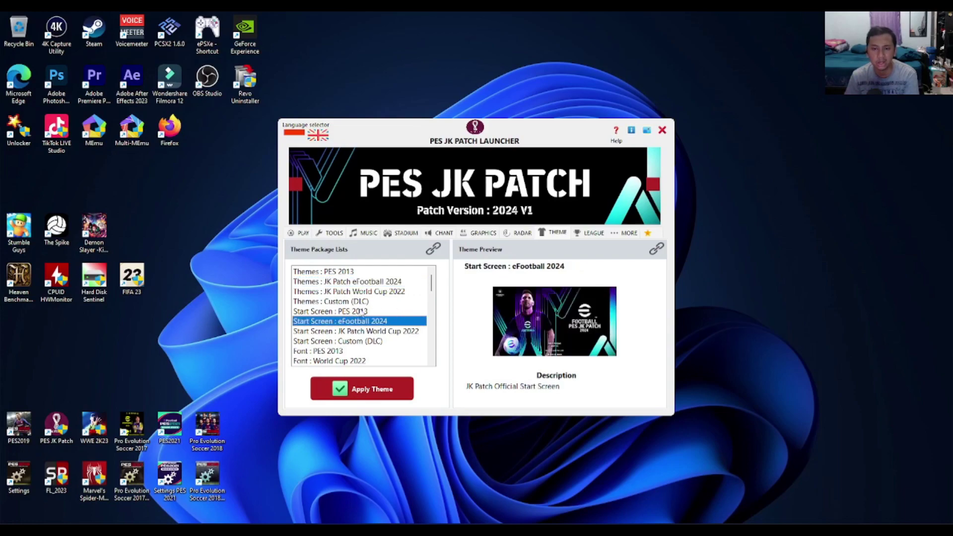
{"action": "left_click", "coordinate": [384, 394]}
{"action": "left_click", "coordinate": [482, 337]}
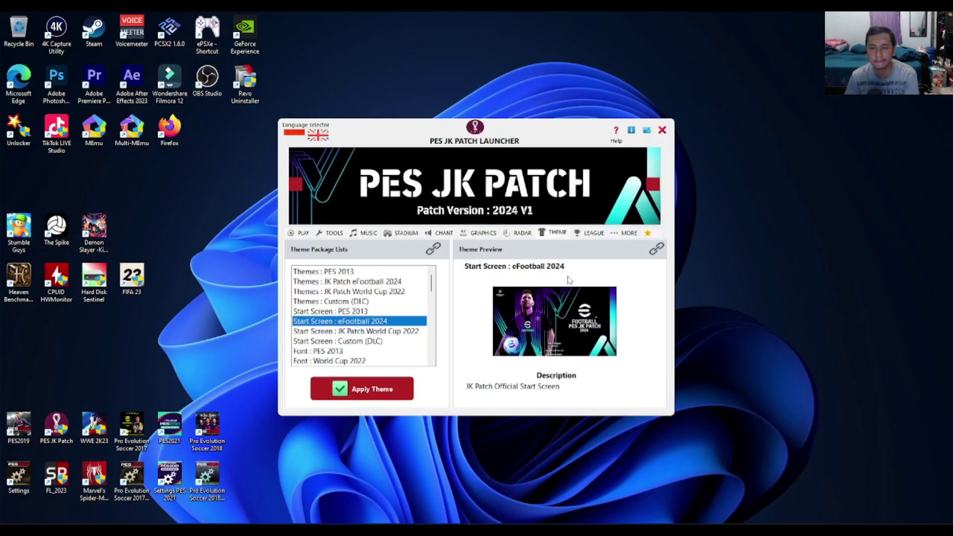
- Examine the team lists and details of the ML Premier League, ML Ligue 1 and ML Bundesliga options
{"action": "left_click", "coordinate": [593, 234]}
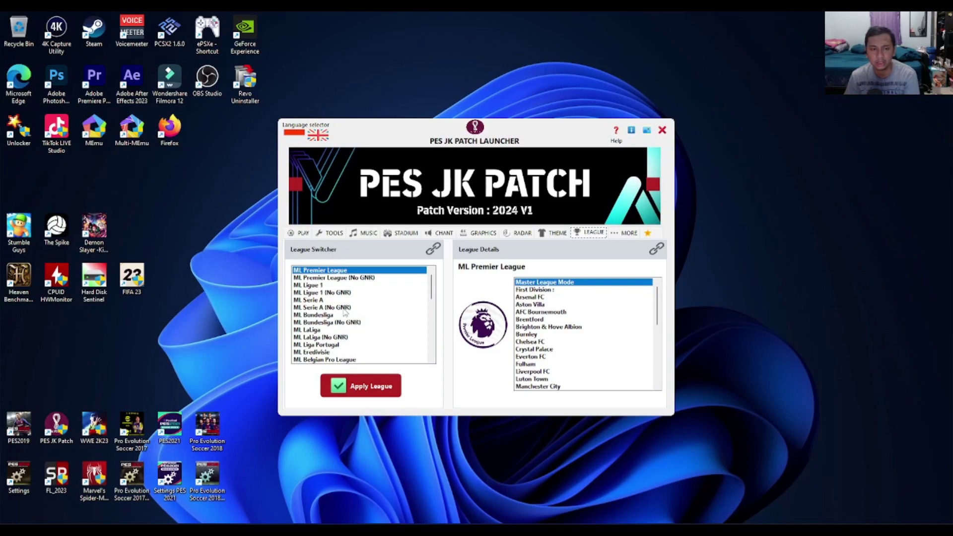
{"action": "scroll", "coordinate": [544, 322], "scroll_direction": "down", "scroll_amount": 8}
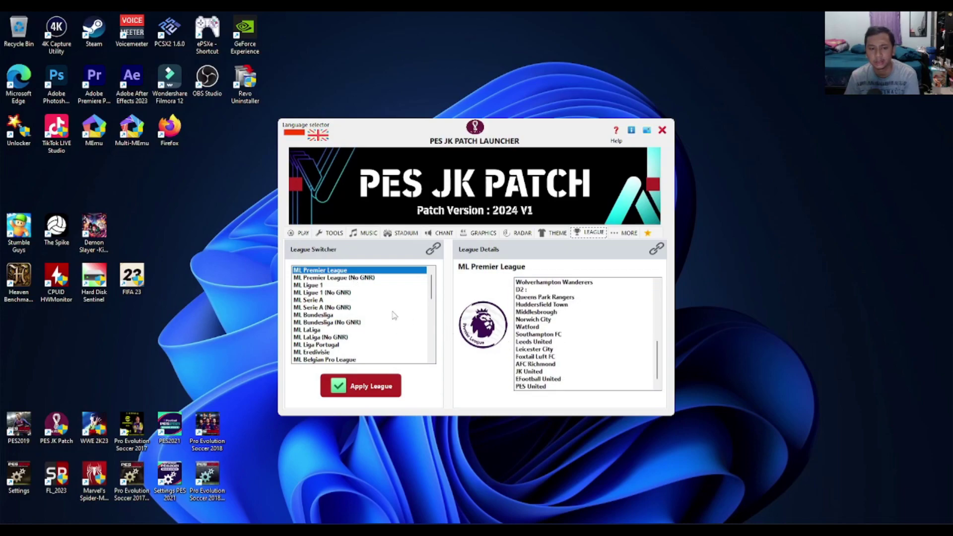
{"action": "scroll", "coordinate": [553, 340], "scroll_direction": "up", "scroll_amount": 8}
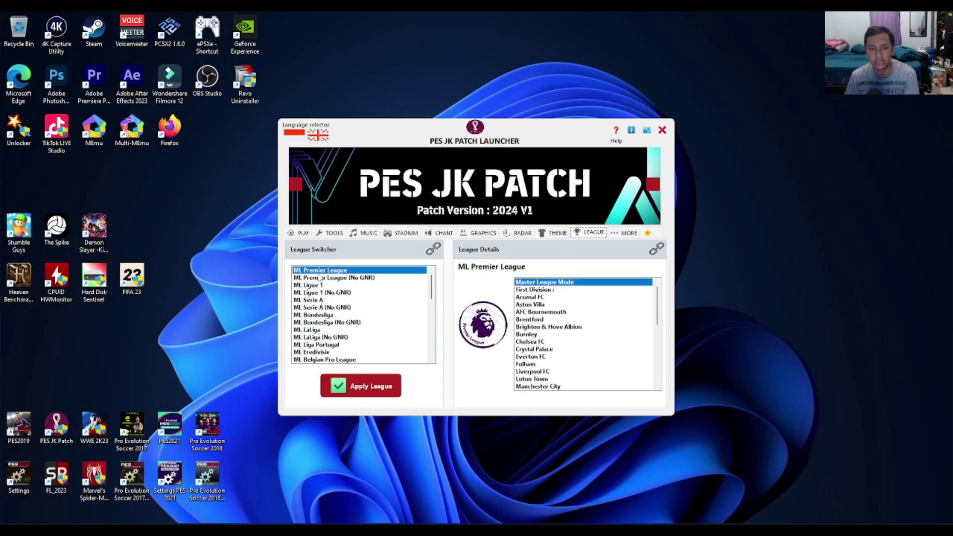
{"action": "left_click", "coordinate": [320, 294]}
{"action": "left_click", "coordinate": [323, 285]}
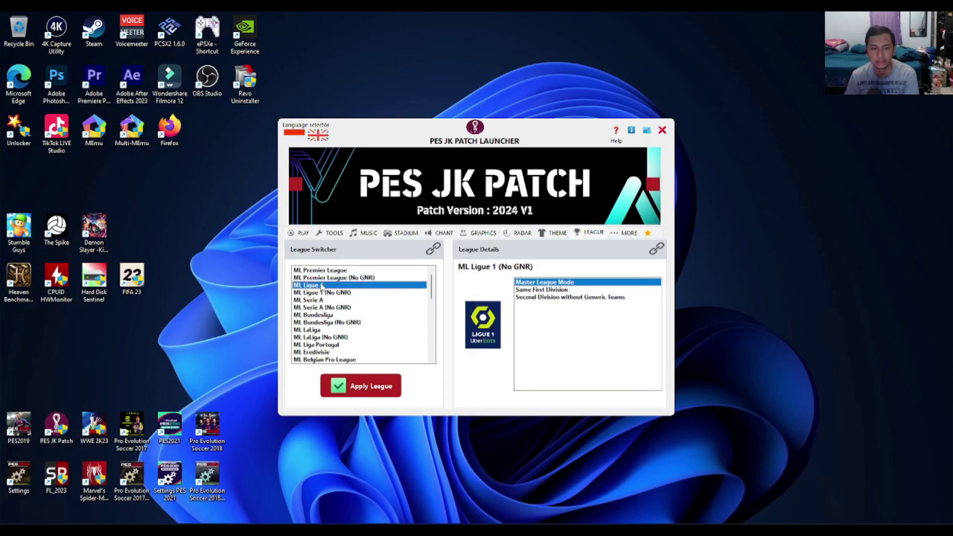
{"action": "left_click", "coordinate": [320, 323]}
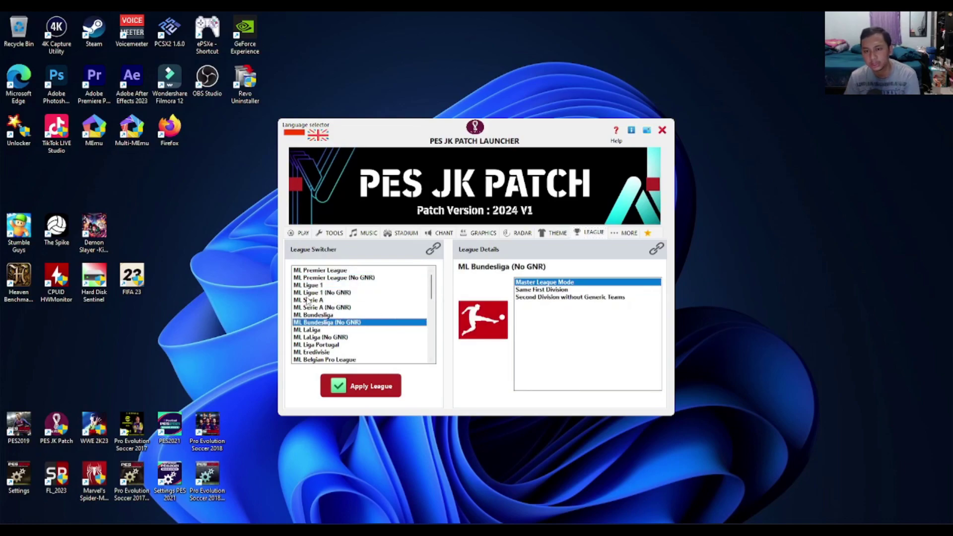
- Apply ML Premier League as the Master League option
{"action": "left_click", "coordinate": [336, 269]}
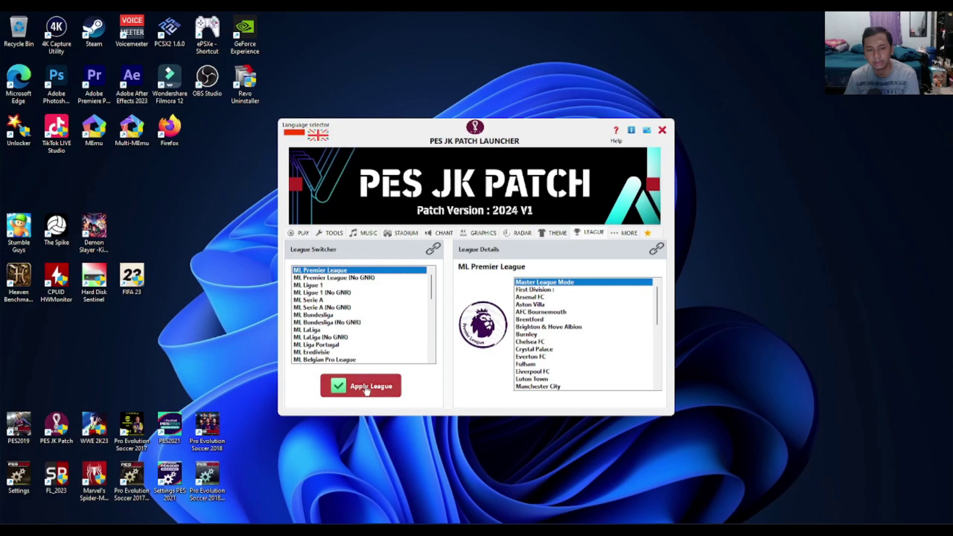
{"action": "left_click", "coordinate": [385, 389]}
{"action": "left_click", "coordinate": [461, 327]}
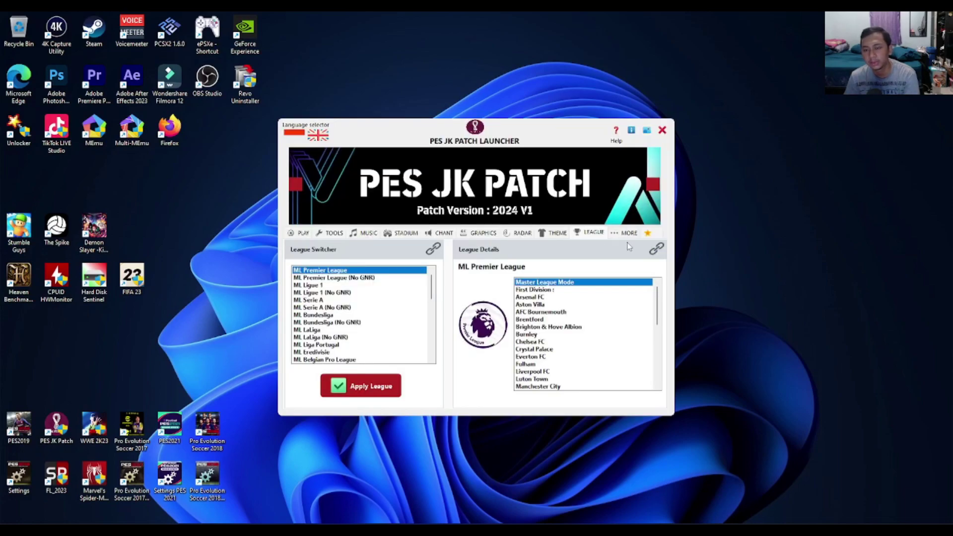
- Launch the patched game from the launcher and proceed past the start screen to the main menu
{"action": "left_click", "coordinate": [305, 234]}
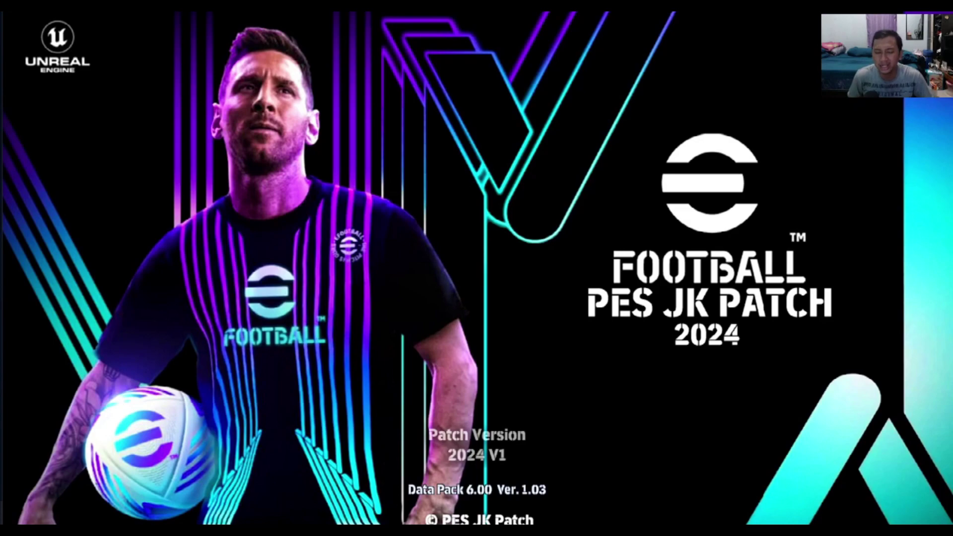
{"action": "key", "text": "Return"}
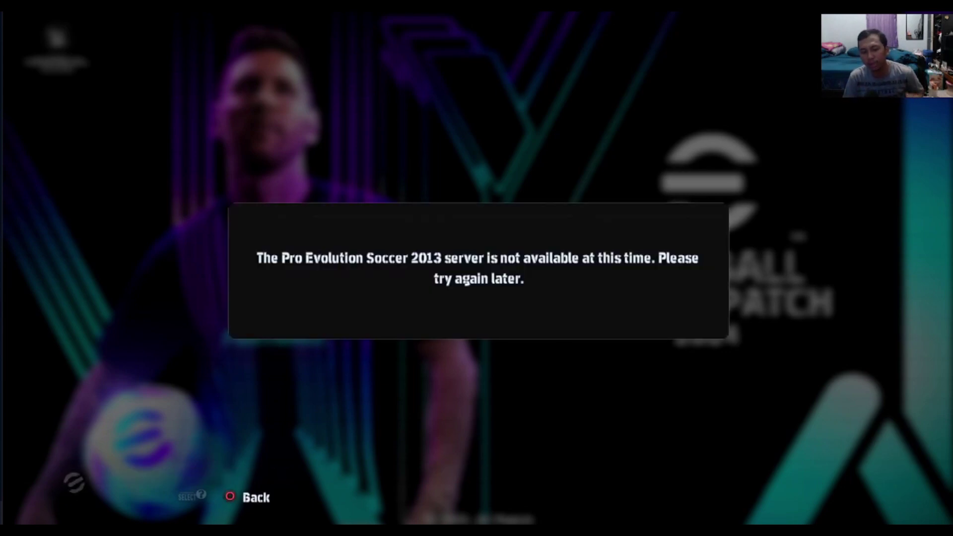
{"action": "key", "text": "Escape"}
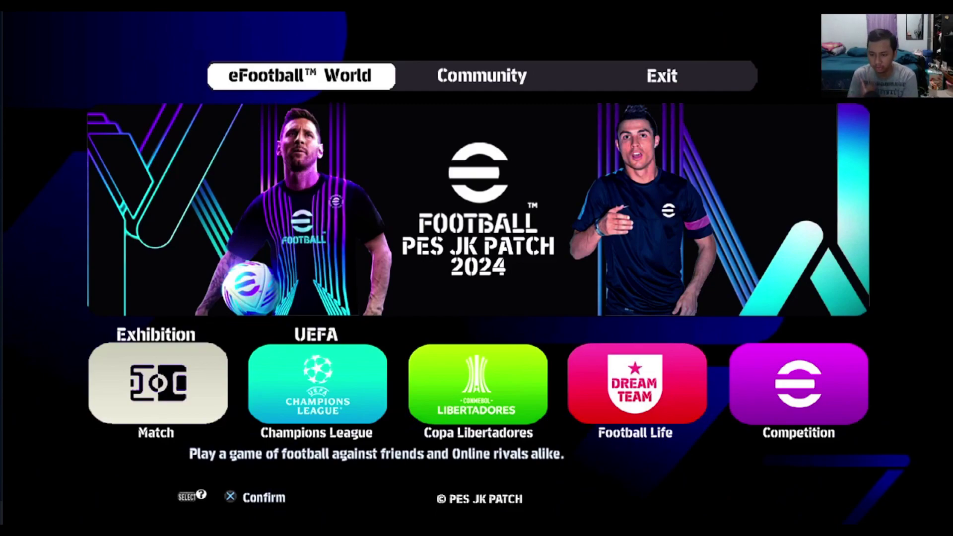
- Look through the main menu's game modes from Exhibition Match to Competition
{"action": "key", "text": "Right"}
{"action": "key", "text": "Right"}
{"action": "key", "text": "Right"}
{"action": "key", "text": "Right"}
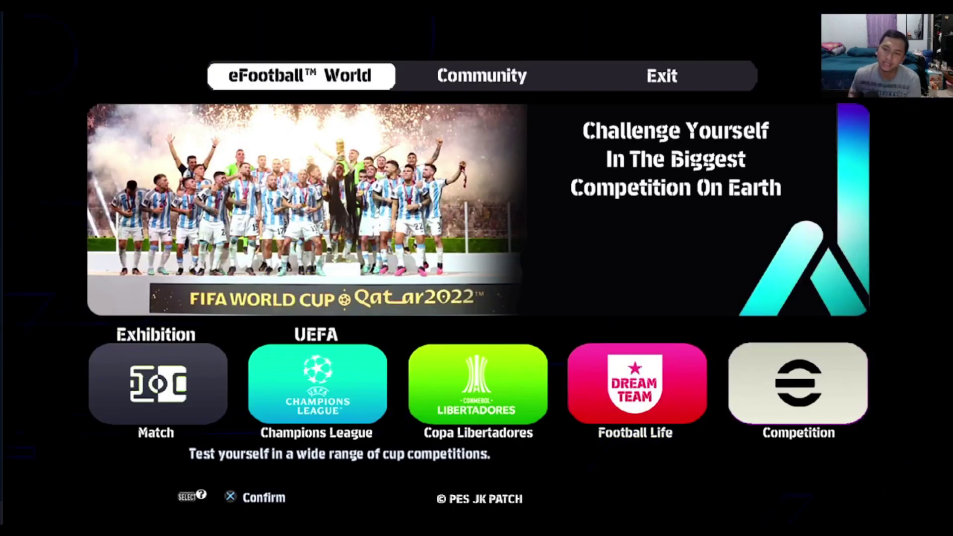
- Look through the upper main menu's Community entries, including Training, Edit and Gallery
{"action": "key", "text": "Up"}
{"action": "key", "text": "Right"}
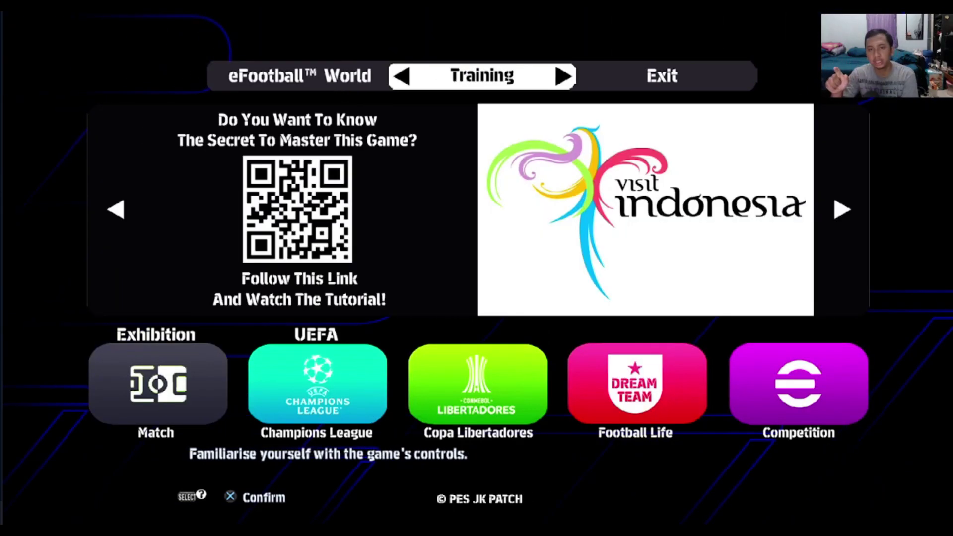
{"action": "key", "text": "Right"}
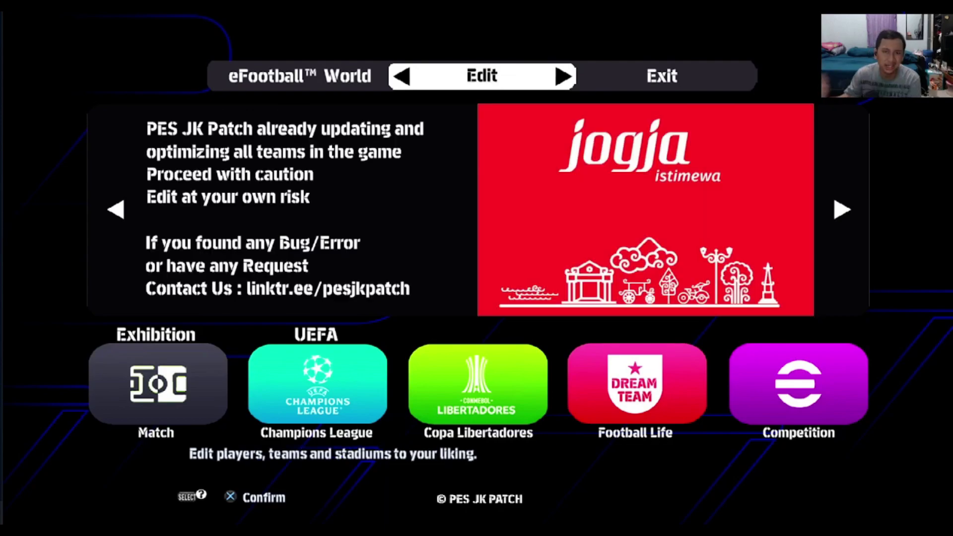
{"action": "key", "text": "Right"}
{"action": "key", "text": "Right"}
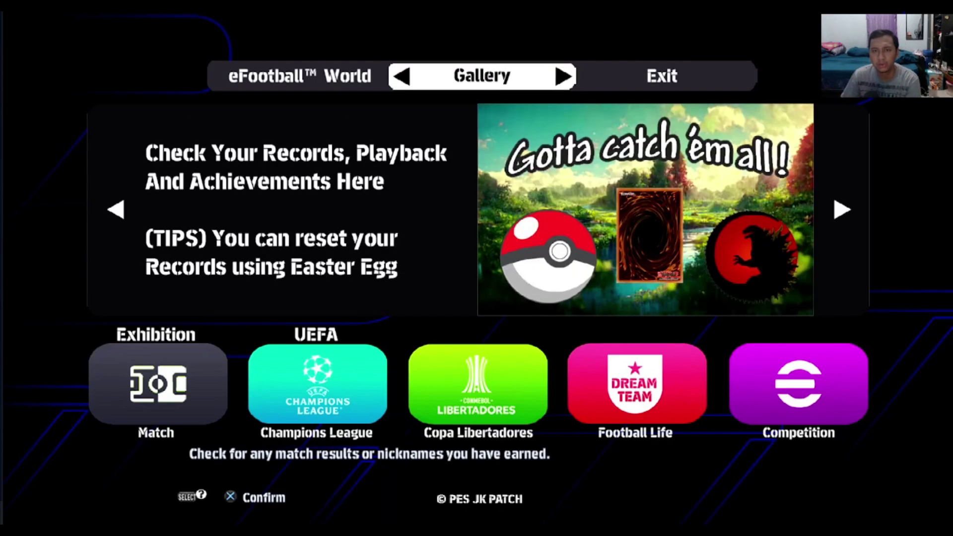
- View the patch credits on the Exit entry and go back through the Community entries to Edit
{"action": "key", "text": "Right"}
{"action": "key", "text": "Right"}
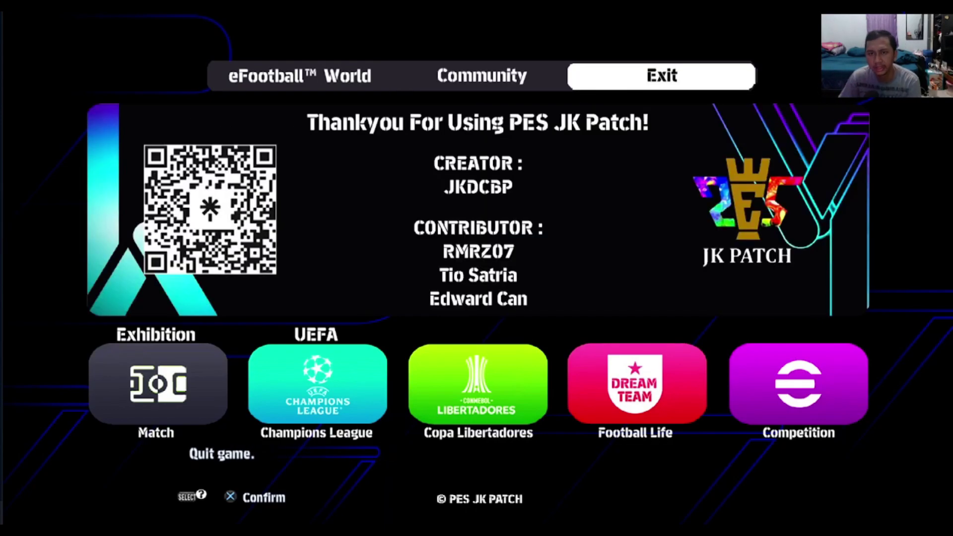
{"action": "key", "text": "Left"}
{"action": "key", "text": "Left"}
{"action": "key", "text": "Left"}
{"action": "key", "text": "Left"}
{"action": "key", "text": "Left"}
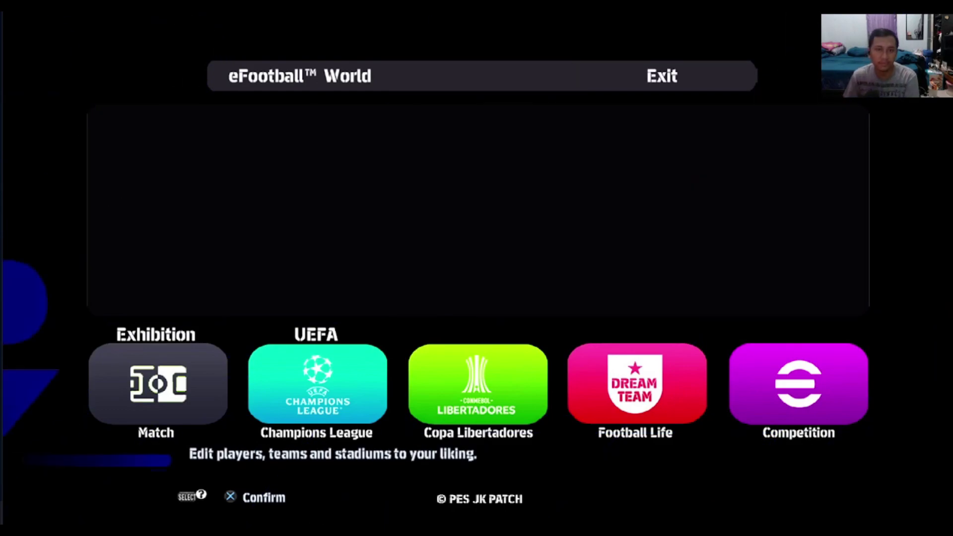
- Look over the Exhibition Match, Champions League and Copa Libertadores banners again and return to the Community entry
{"action": "key", "text": "Down"}
{"action": "key", "text": "Left"}
{"action": "key", "text": "Left"}
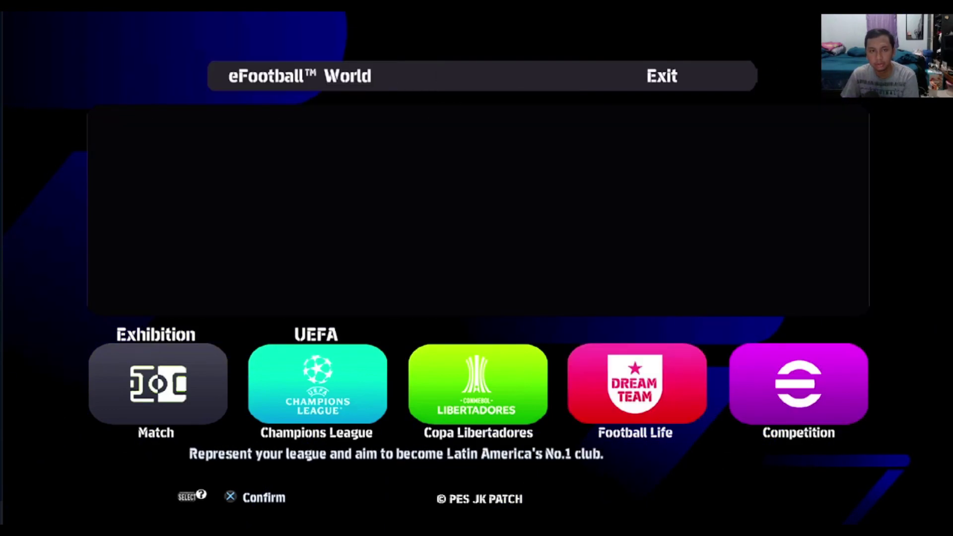
{"action": "key", "text": "Left"}
{"action": "key", "text": "Left"}
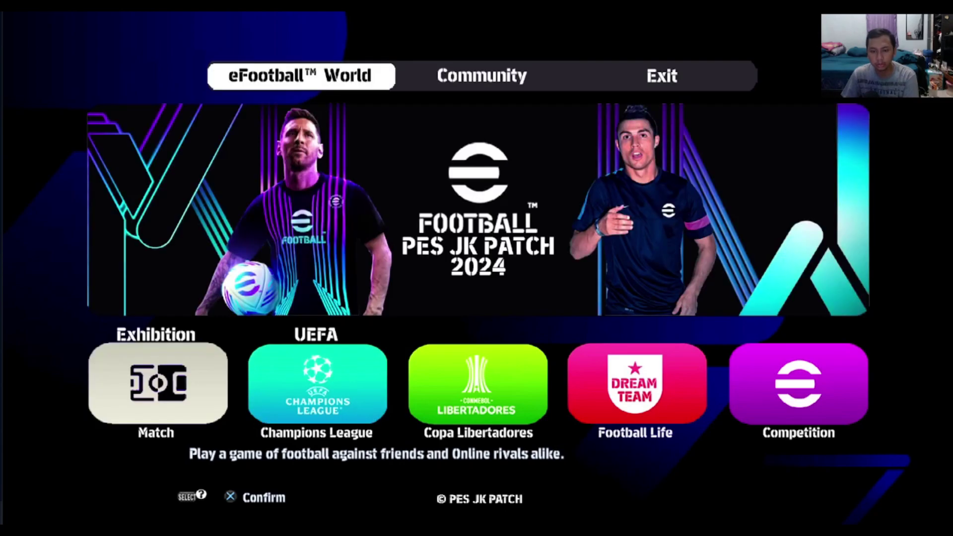
{"action": "key", "text": "Right"}
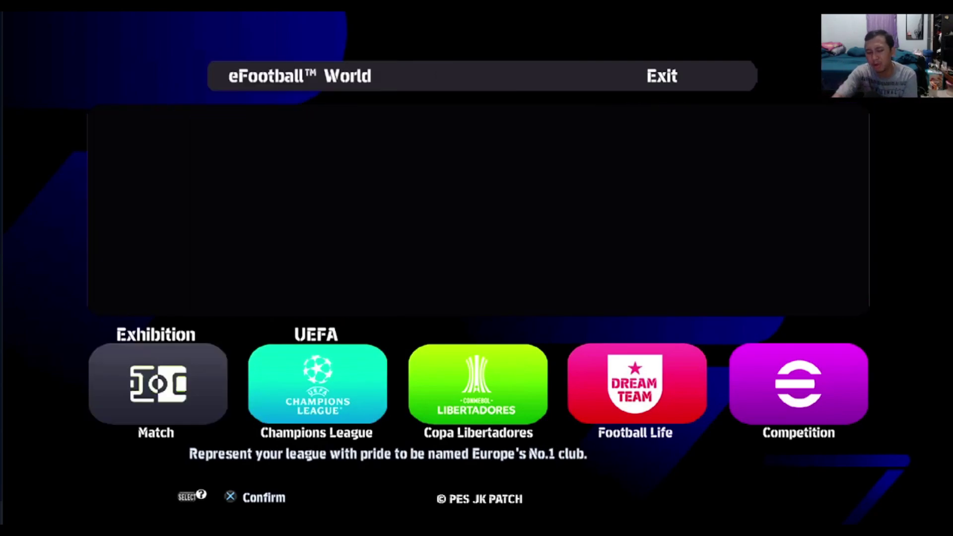
{"action": "key", "text": "Left"}
{"action": "key", "text": "Right"}
{"action": "key", "text": "Right"}
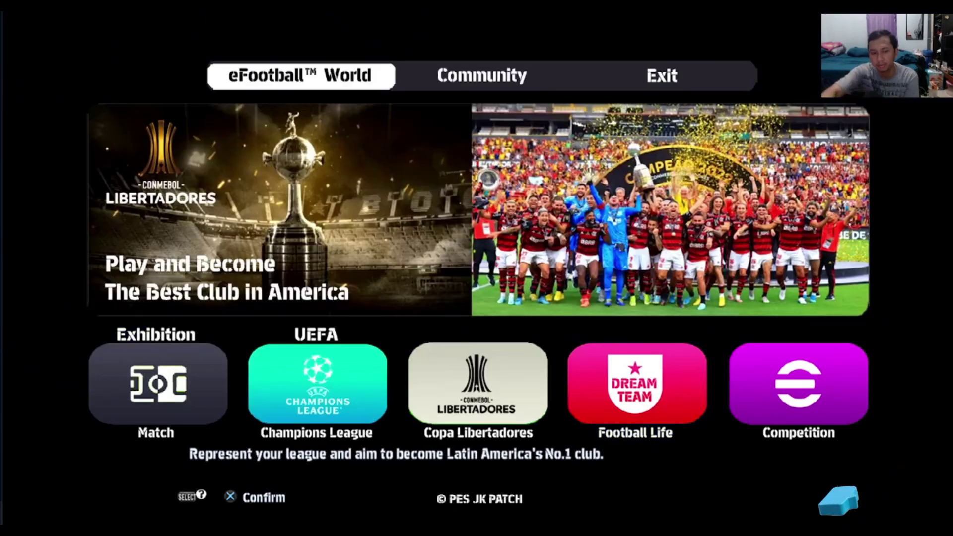
{"action": "key", "text": "Left"}
{"action": "key", "text": "Left"}
{"action": "key", "text": "Right"}
{"action": "key", "text": "Right"}
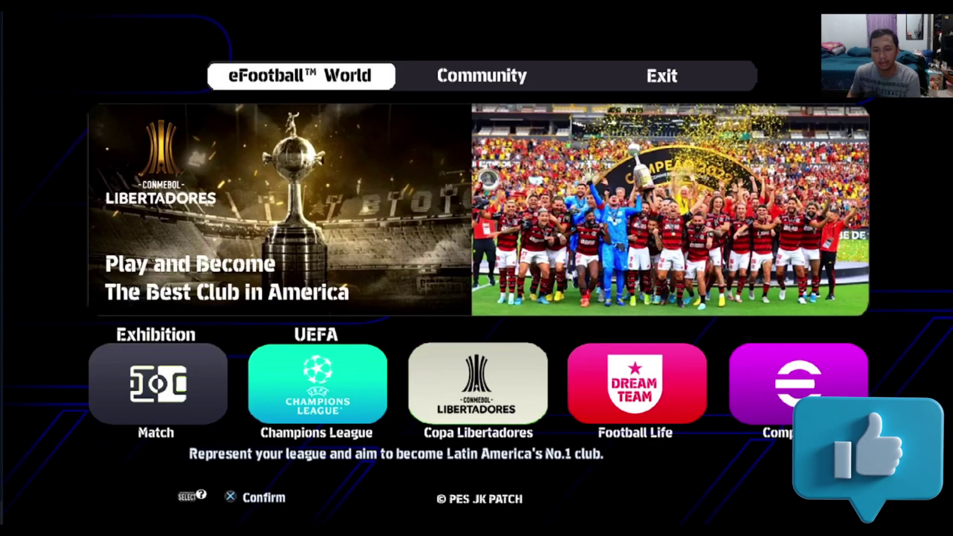
{"action": "key", "text": "Right"}
{"action": "key", "text": "Up"}
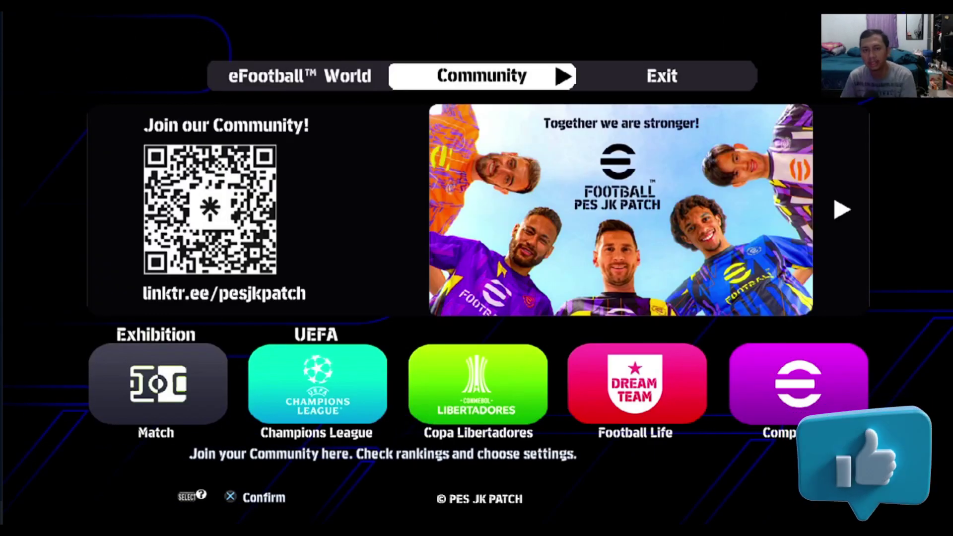